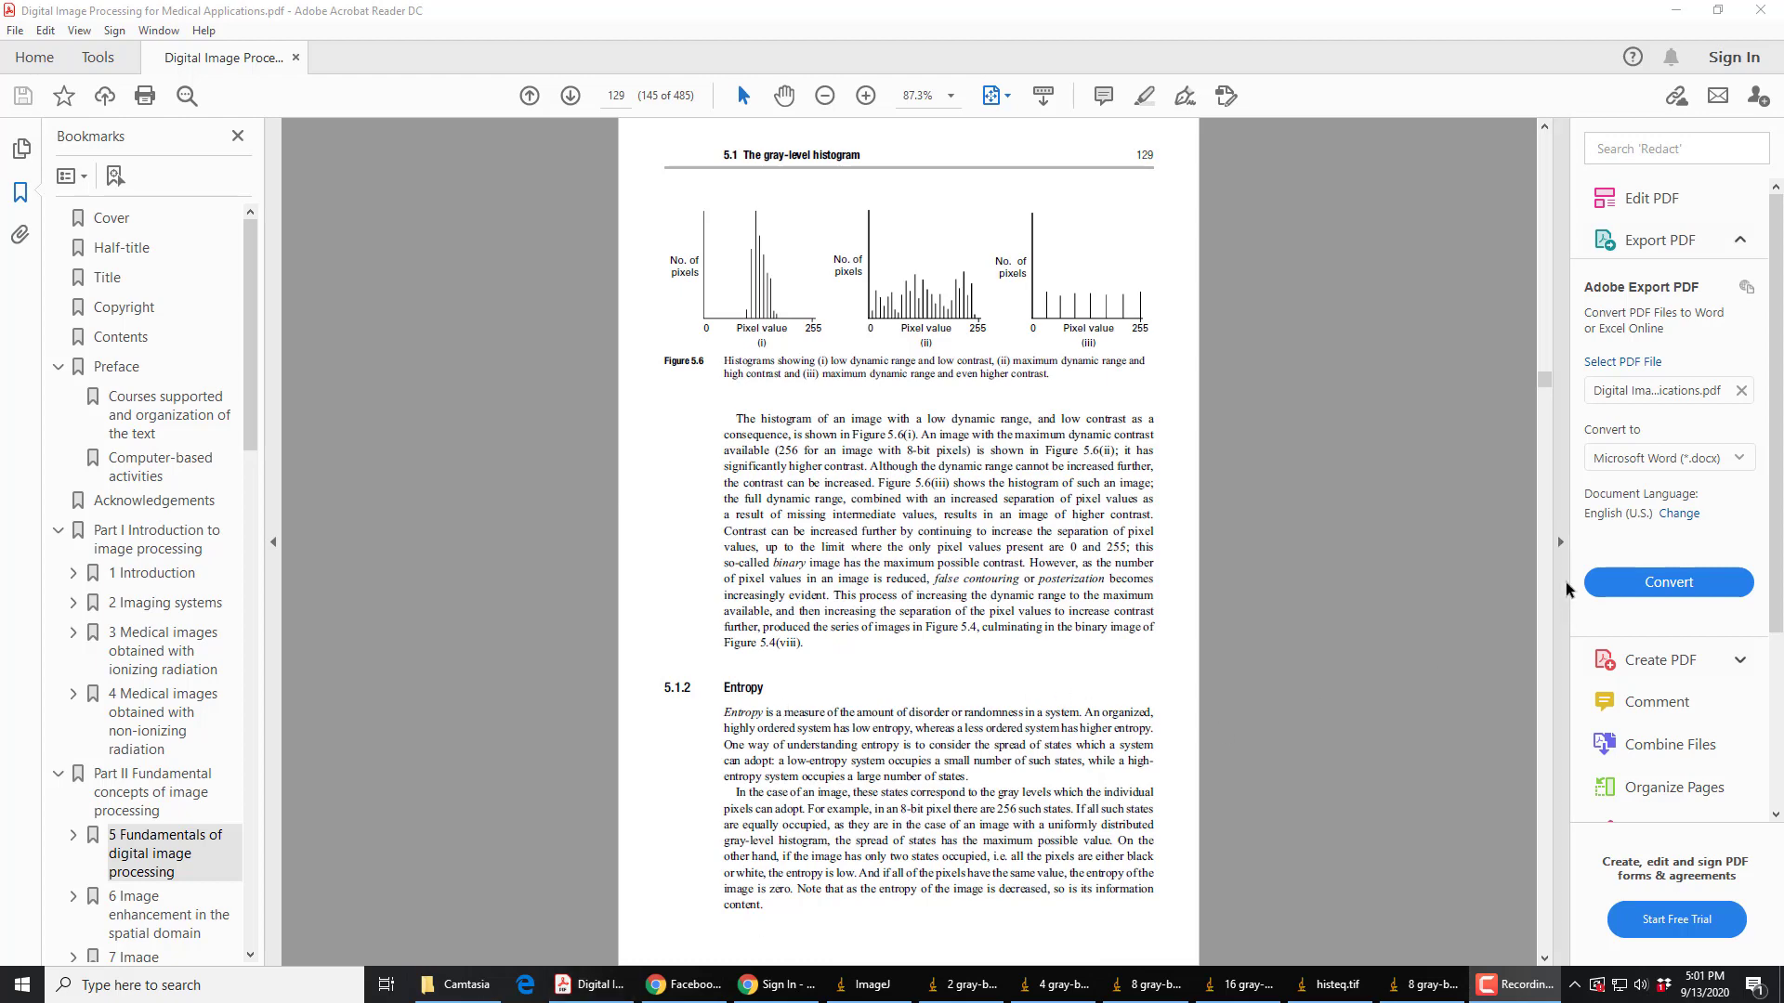
Advance the textbook to page 130 to read entropy equations 5.2 through 5.4.
click(1544, 960)
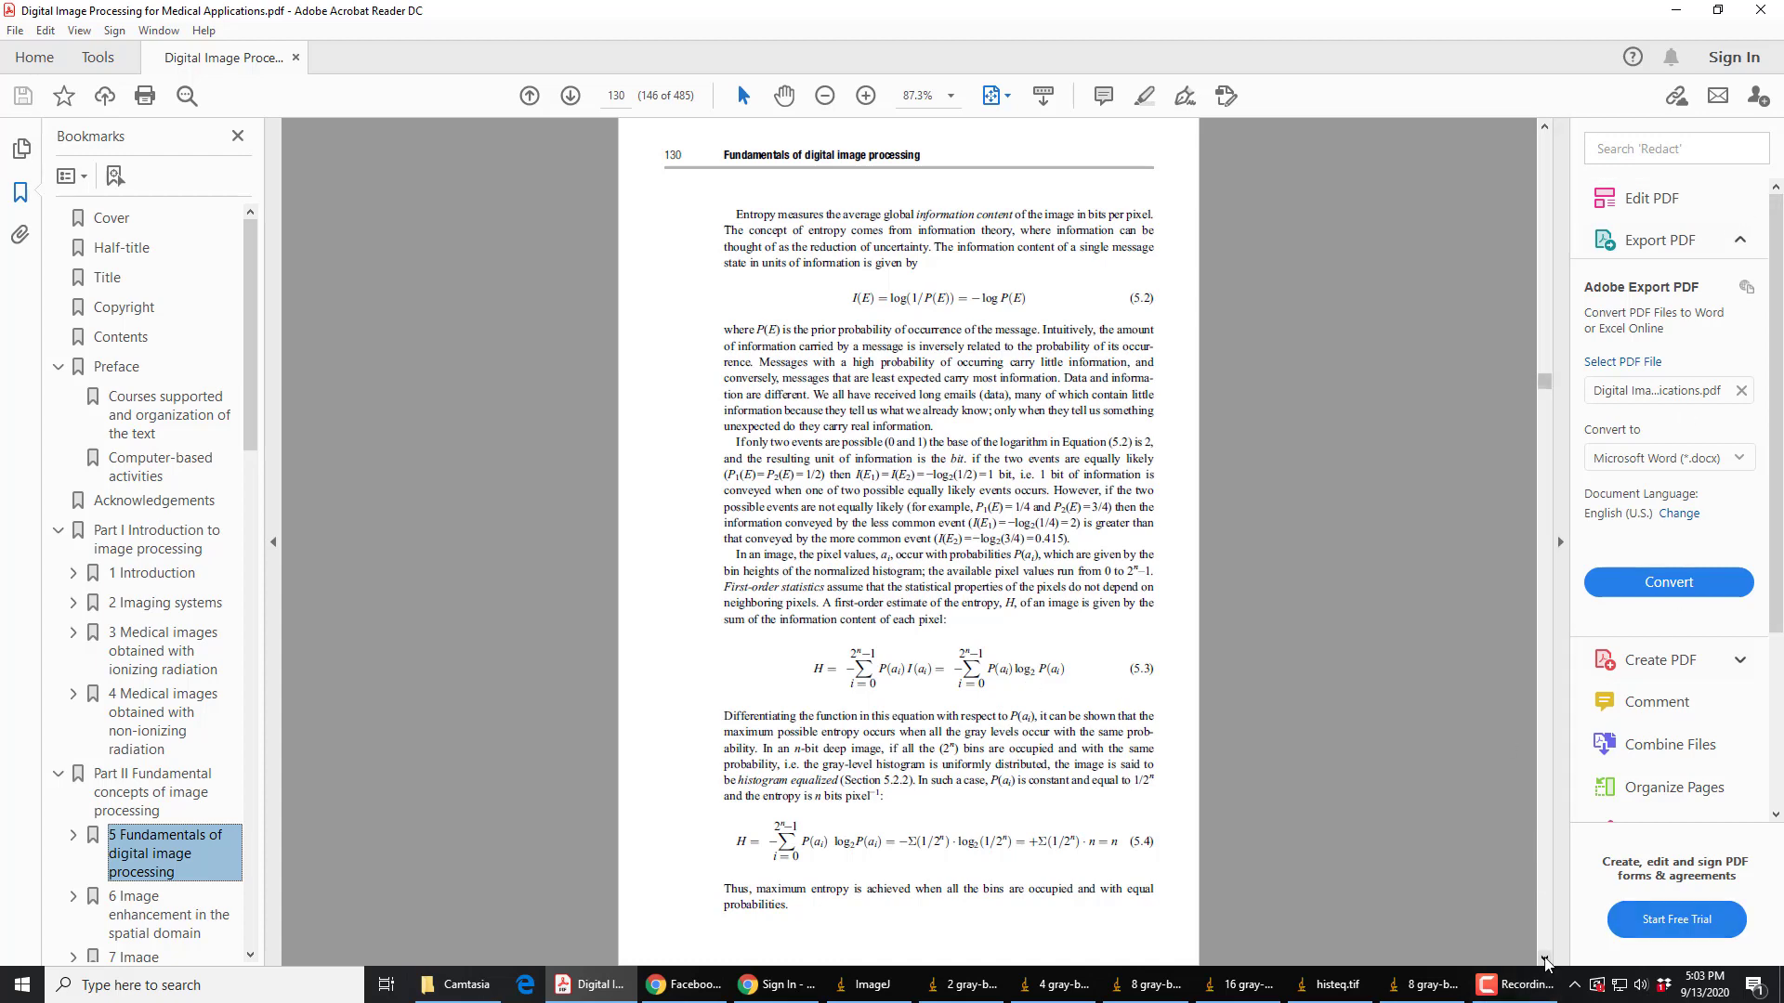
Review Figure 5.7's images and entropies on page 131, then return to page 130's equation 5.4.
scroll(1544, 960, up, 2)
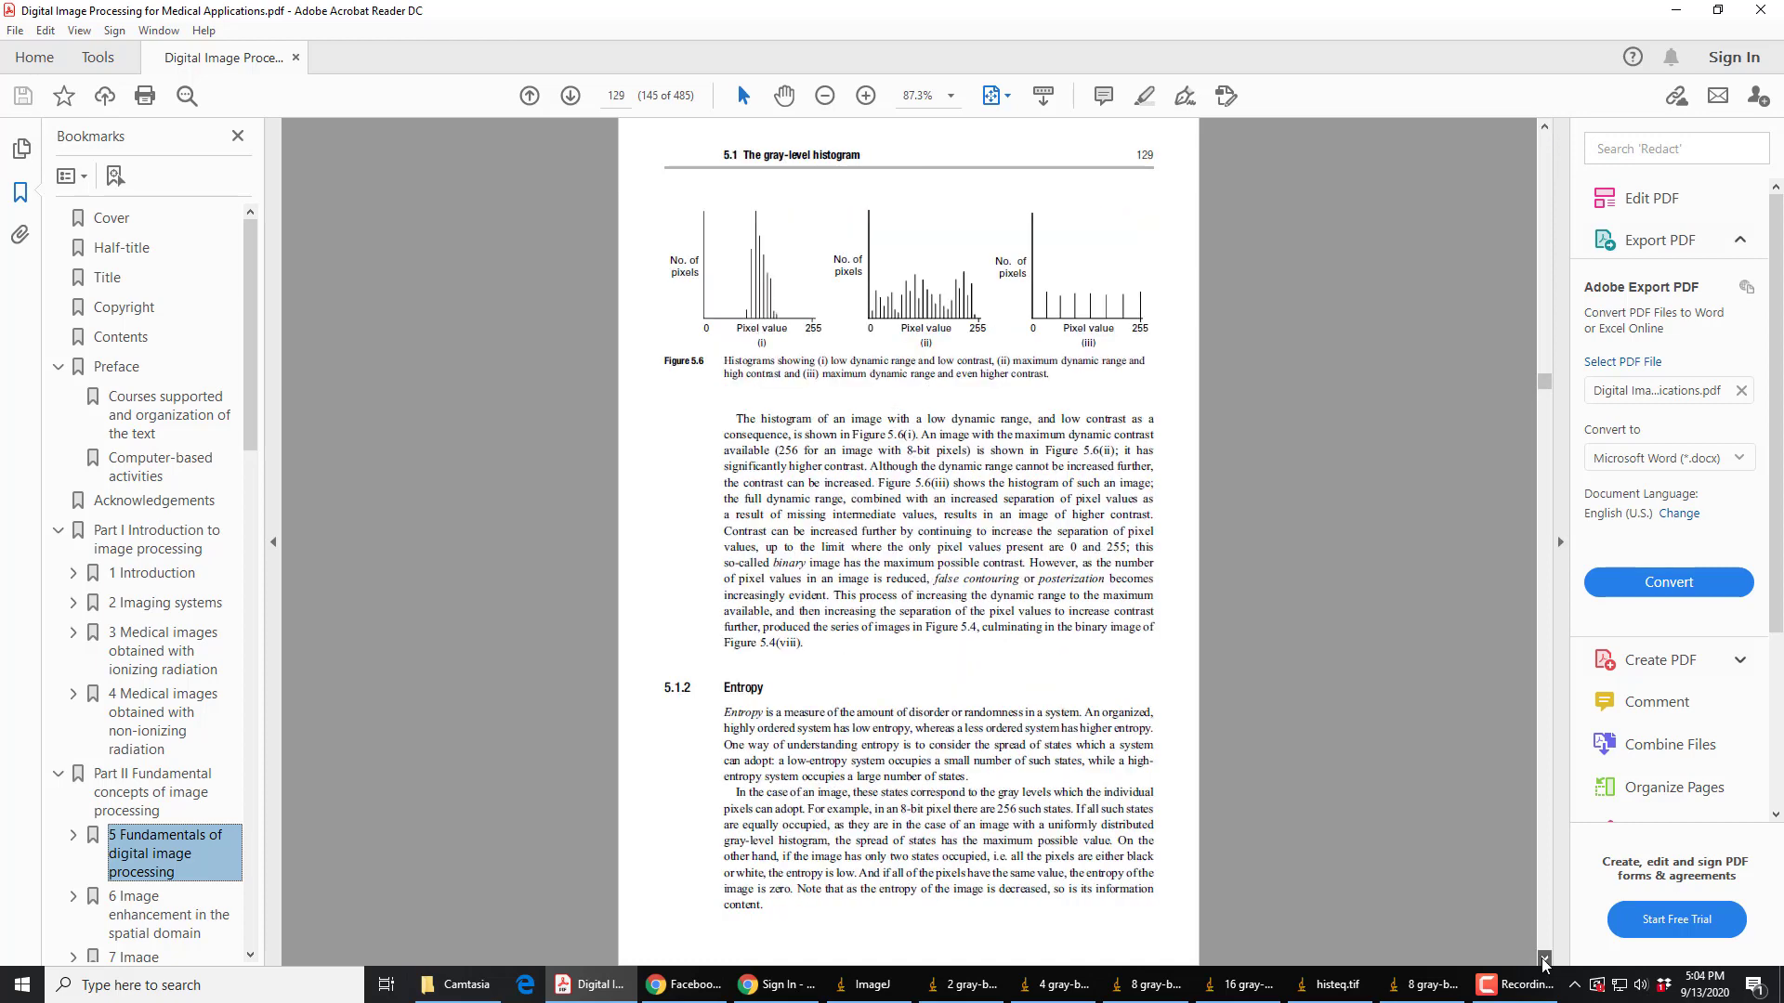
scroll(1544, 959, down, 2)
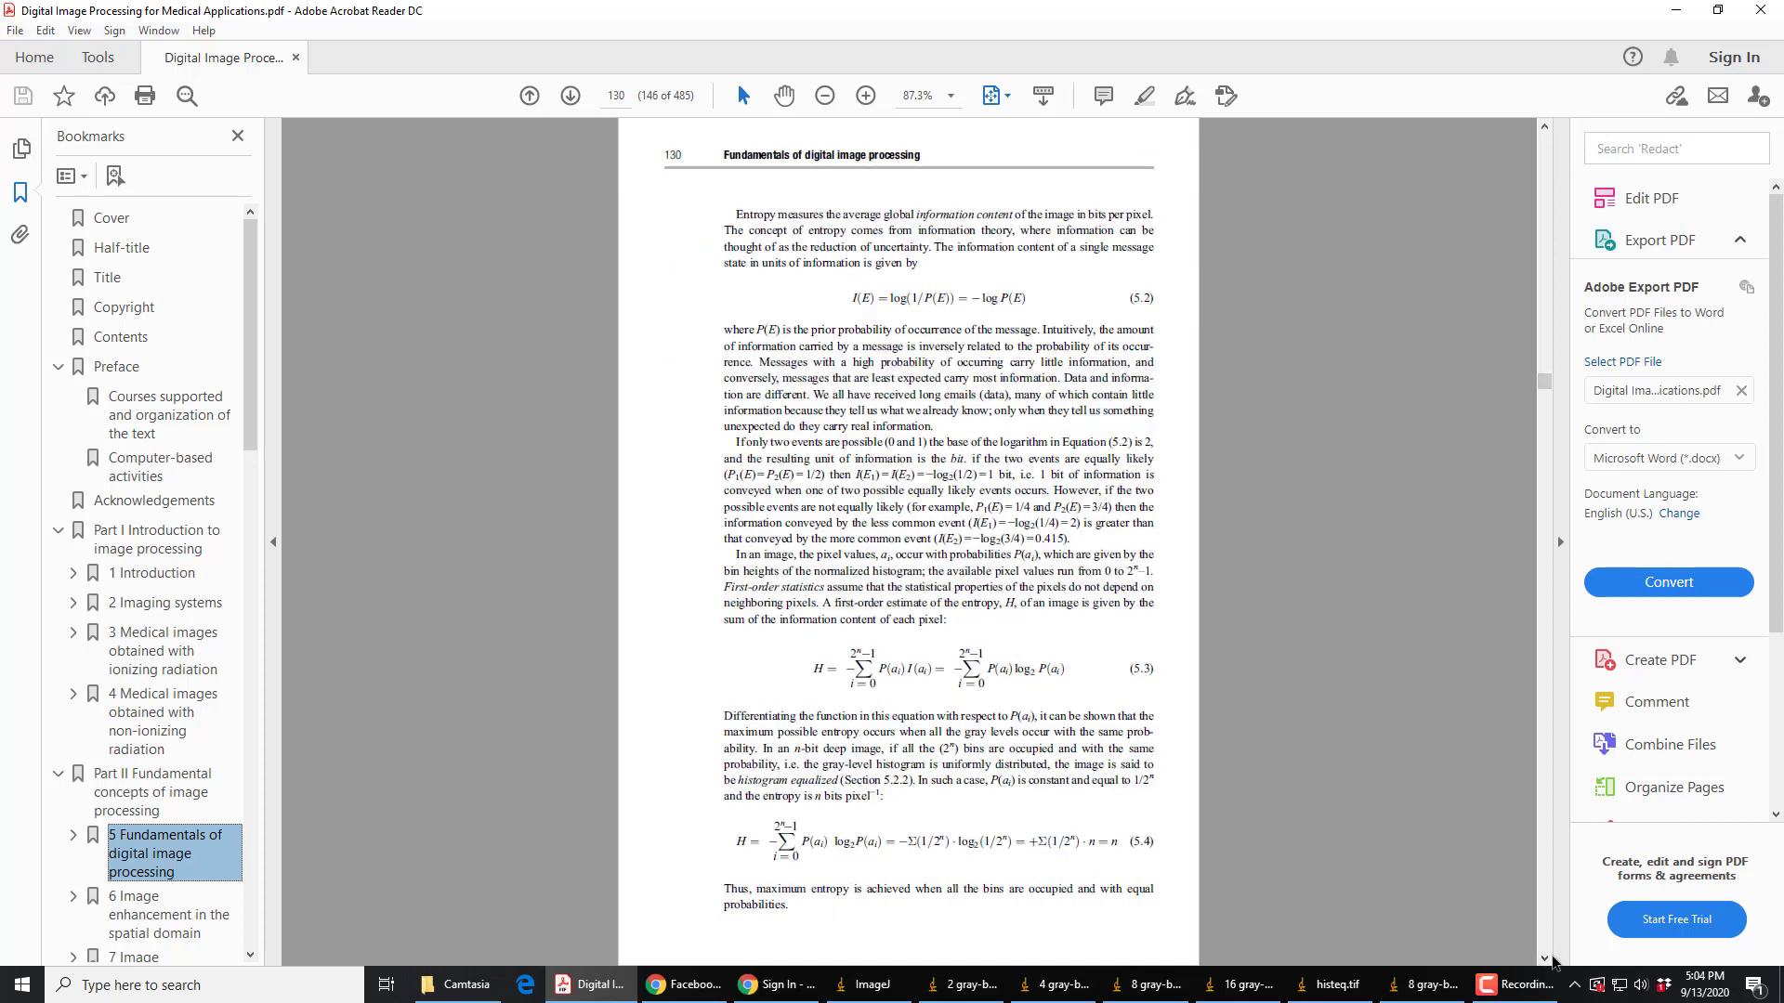
scroll(1552, 961, down, 2)
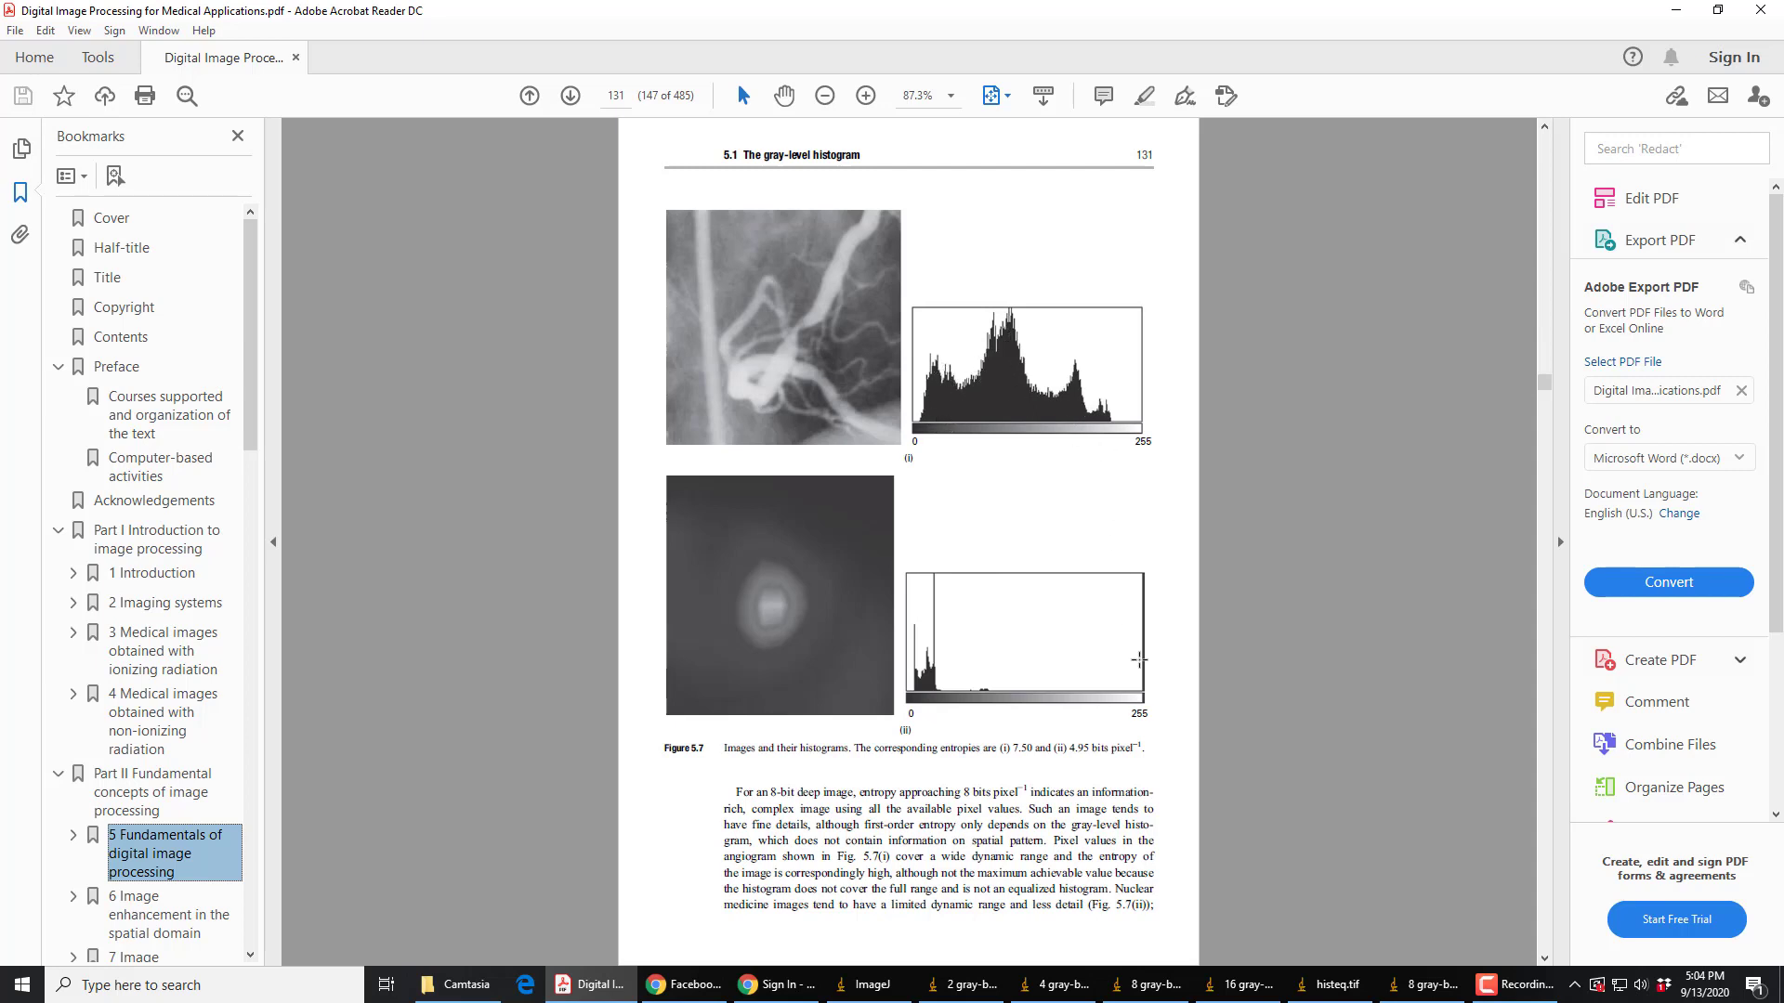
scroll(769, 822, up, 2)
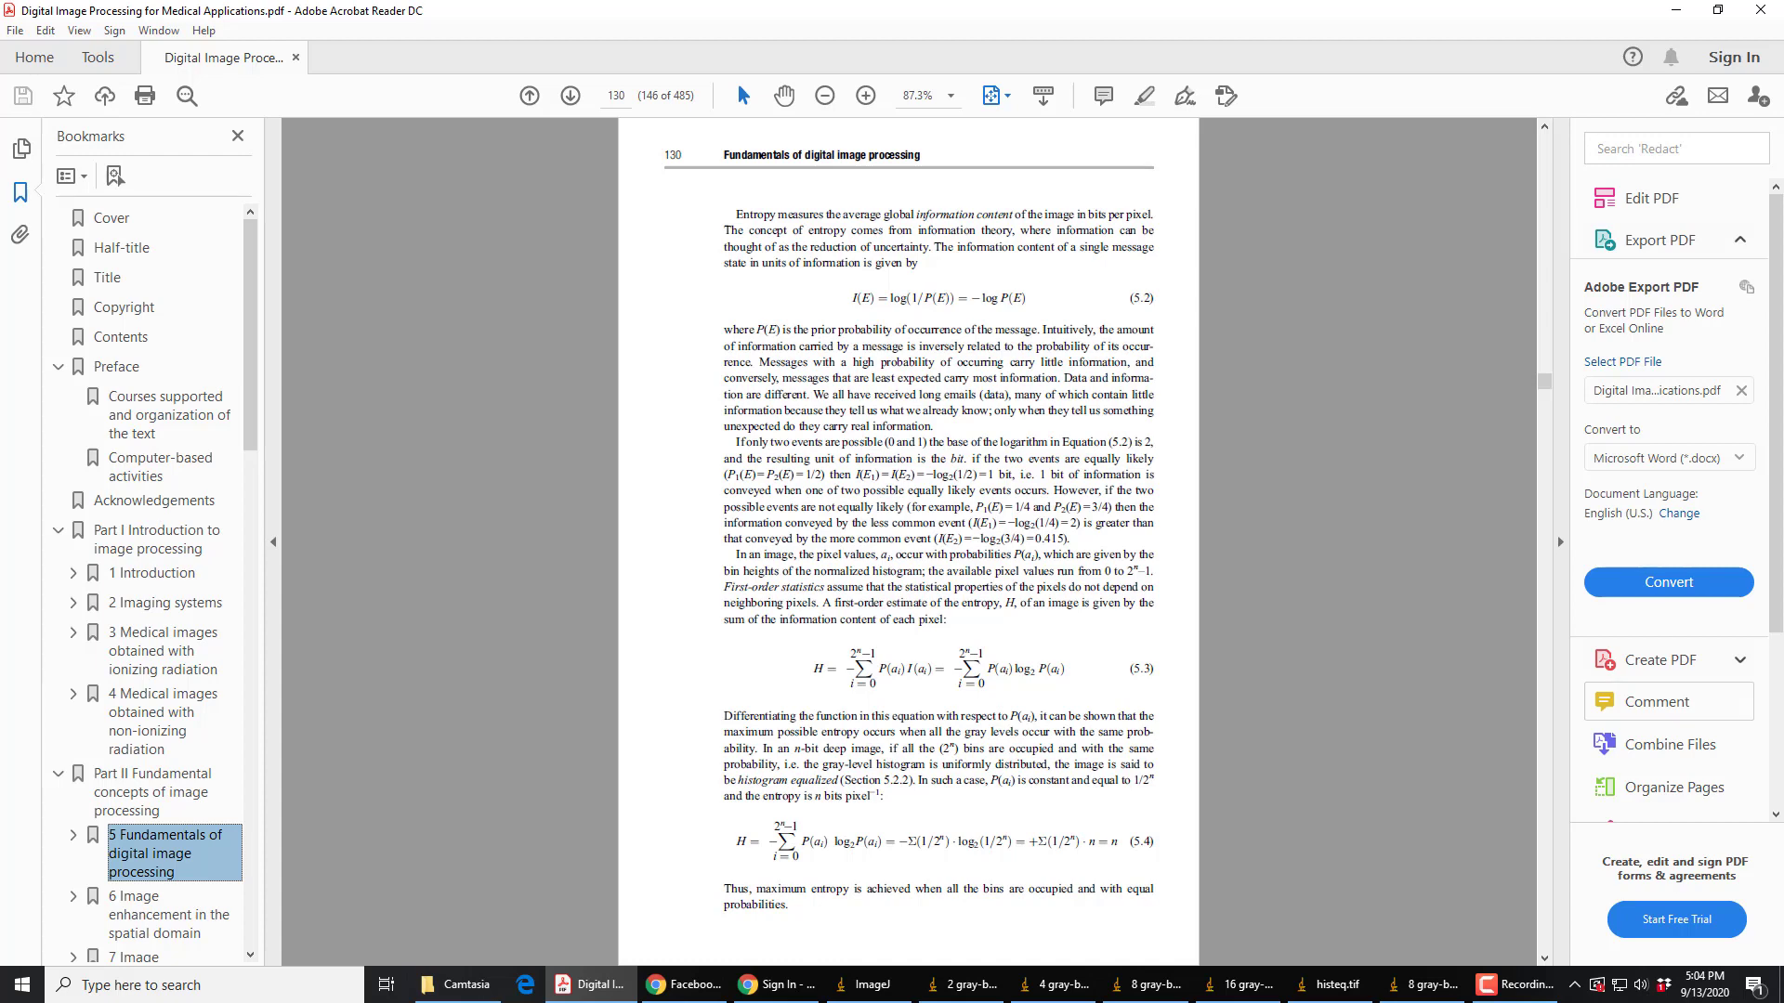
Minimize Acrobat and open a Live Histogram of the 2 gray-bands image from Ch 5 Plugins.
click(1685, 12)
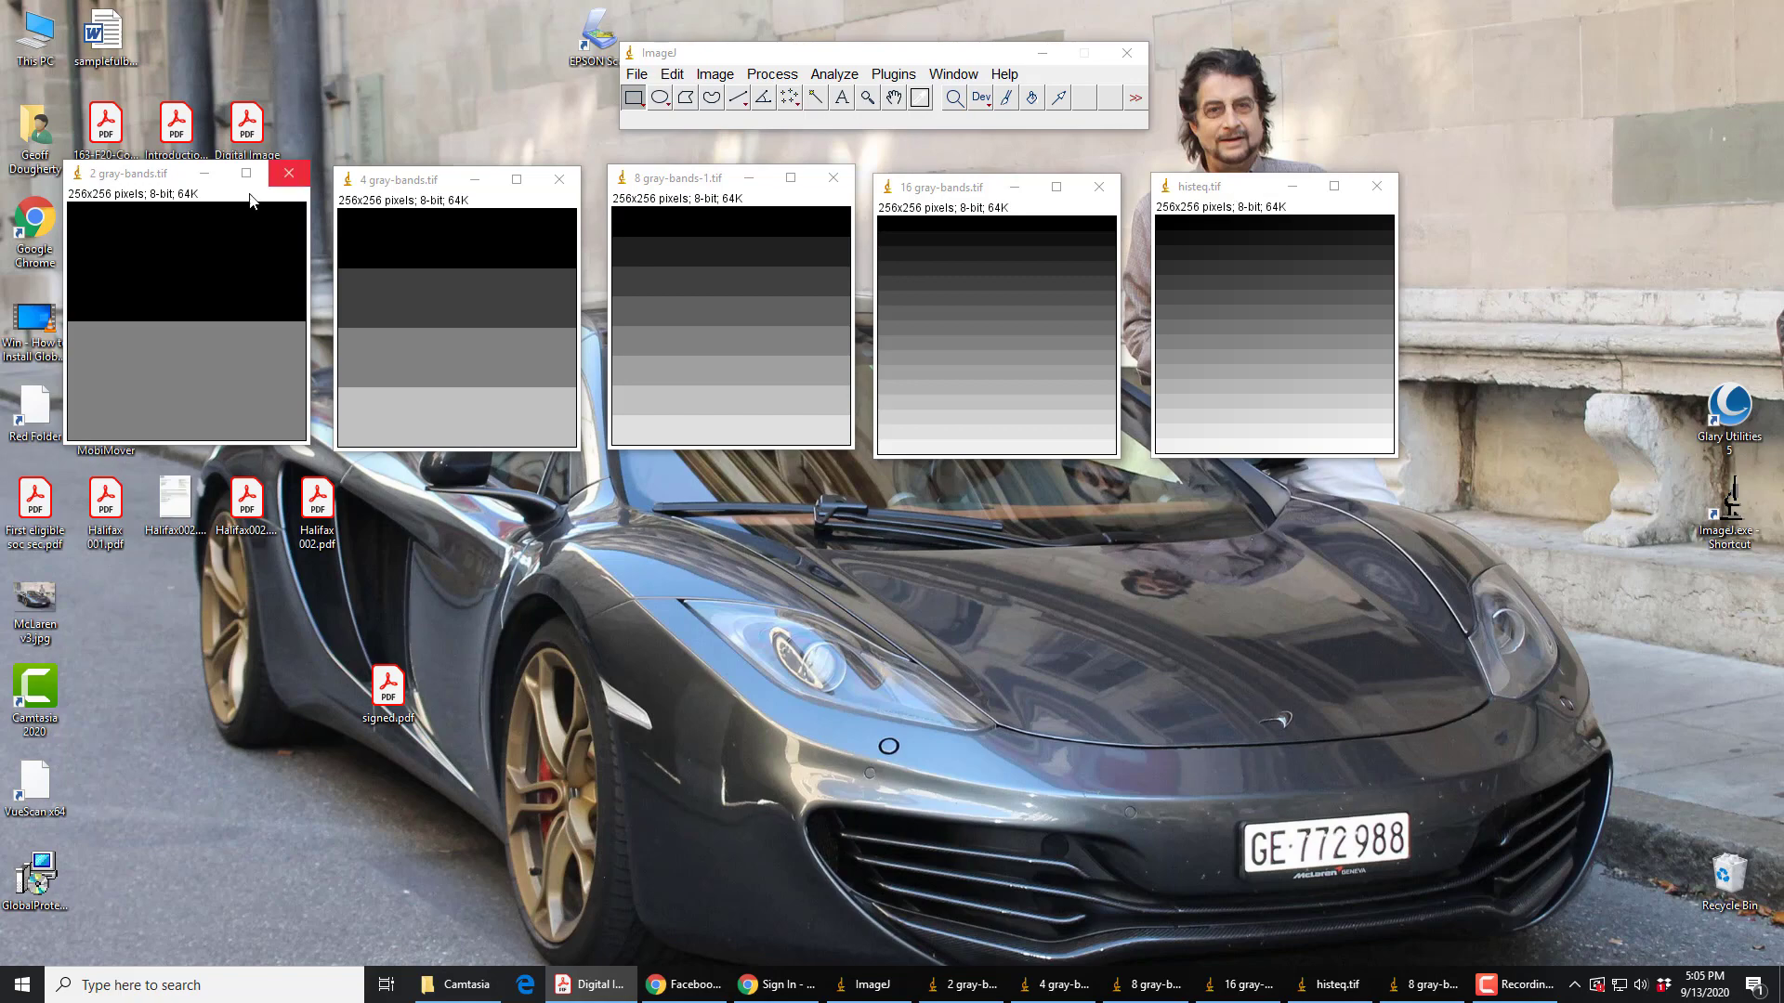
click(182, 184)
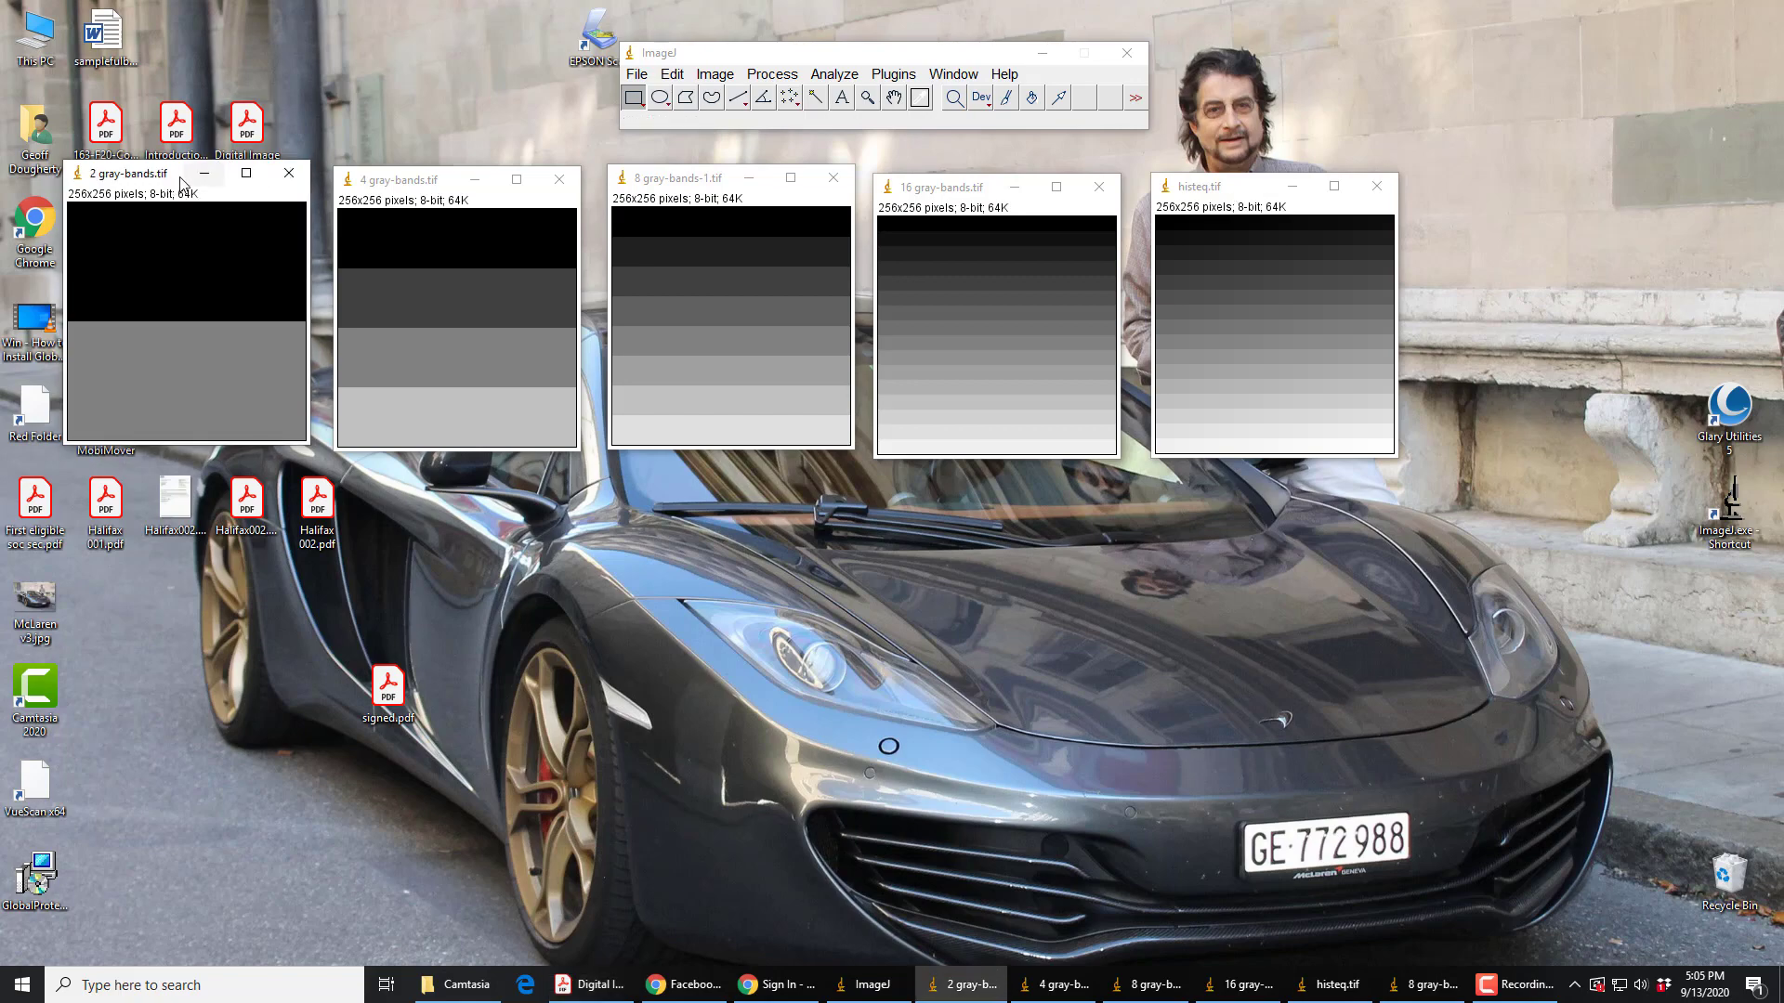
click(903, 74)
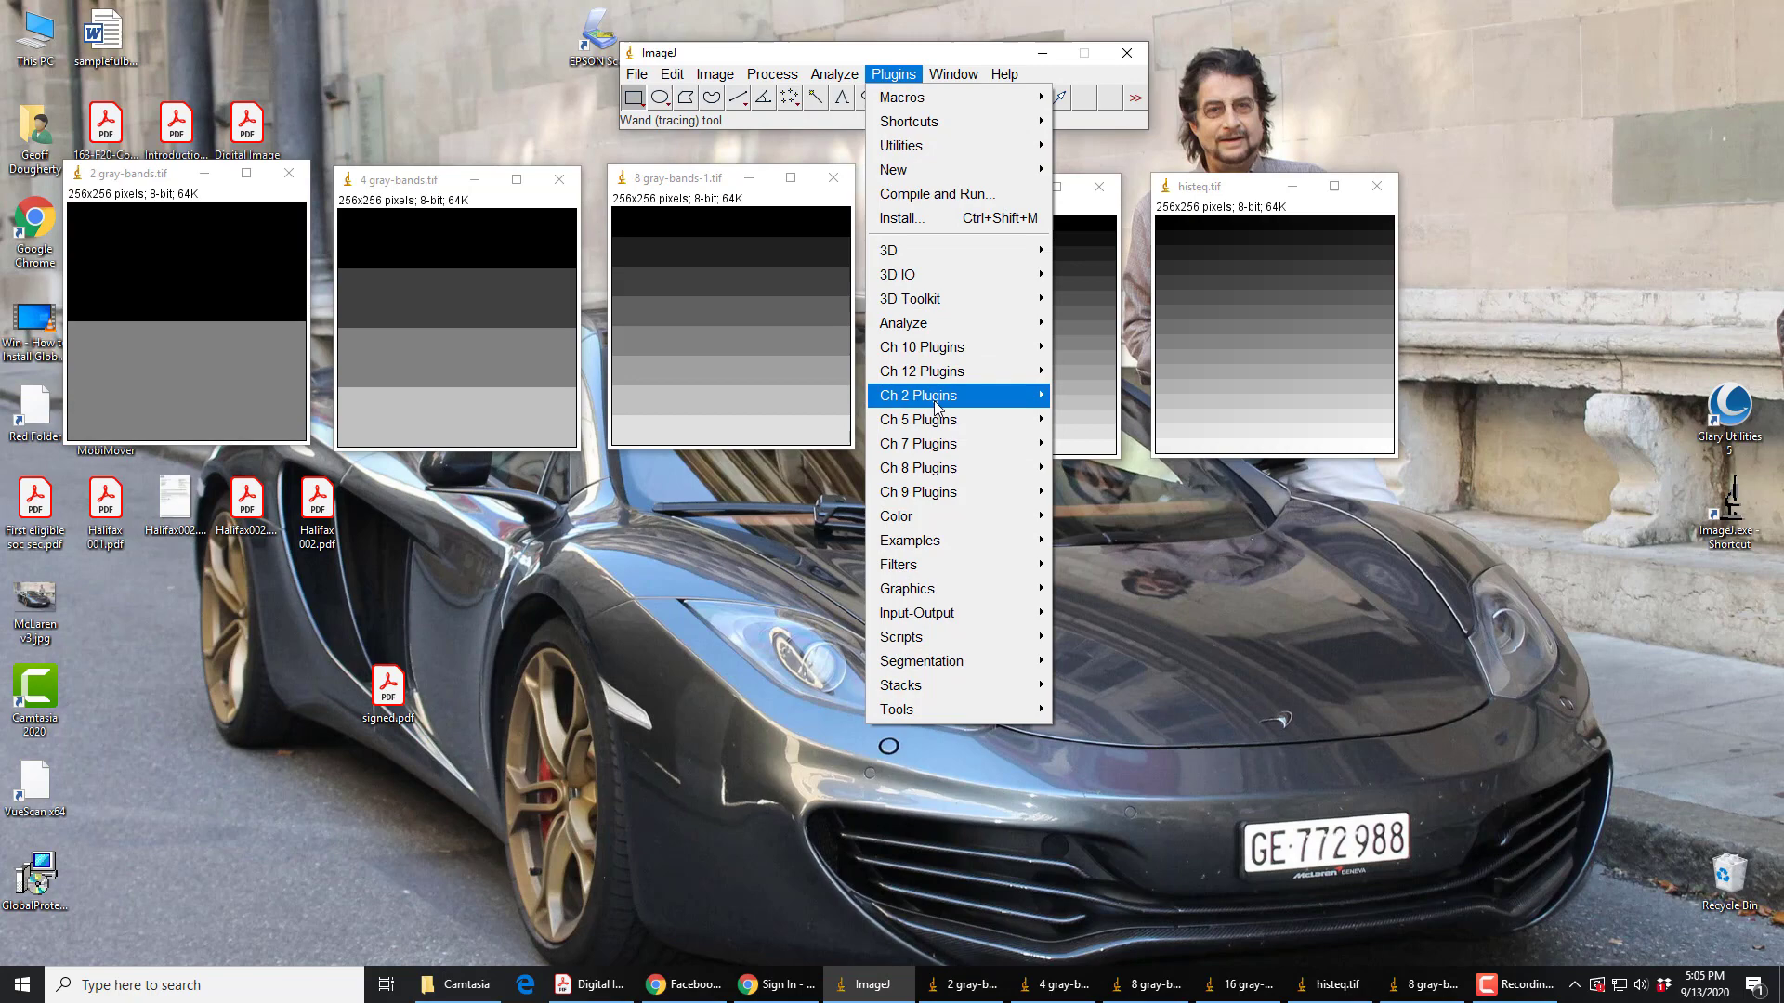
mouse_move(933, 423)
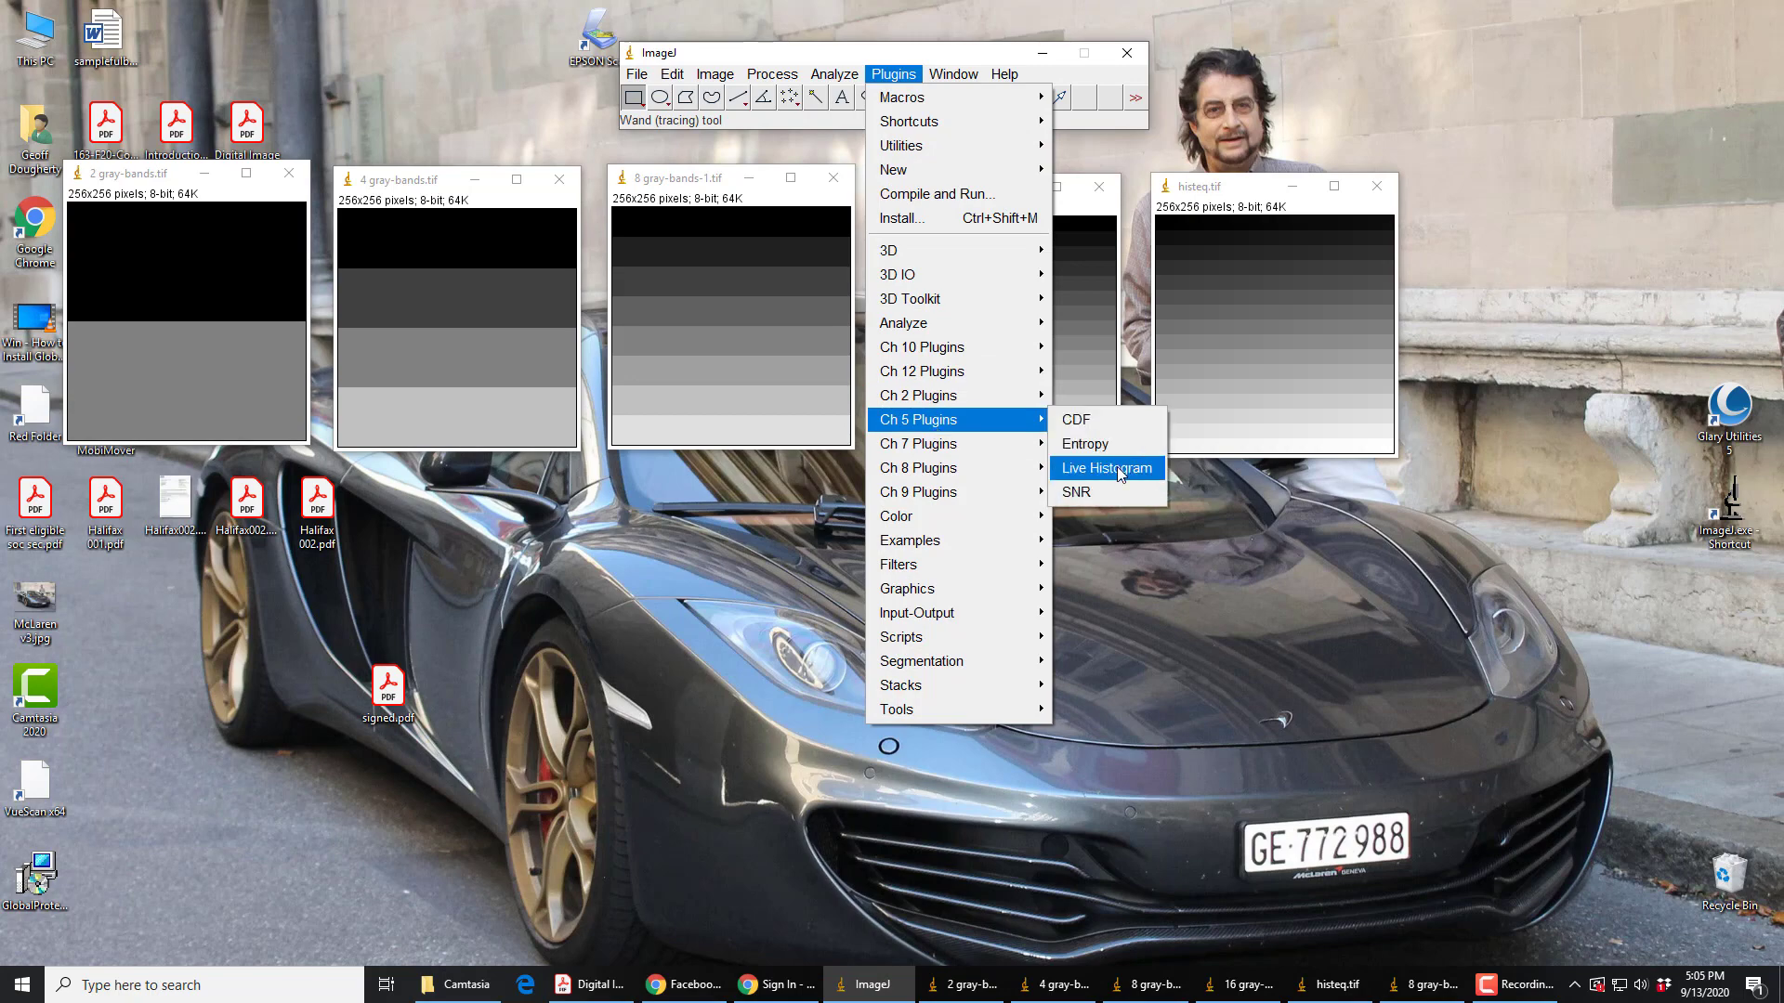
click(1117, 467)
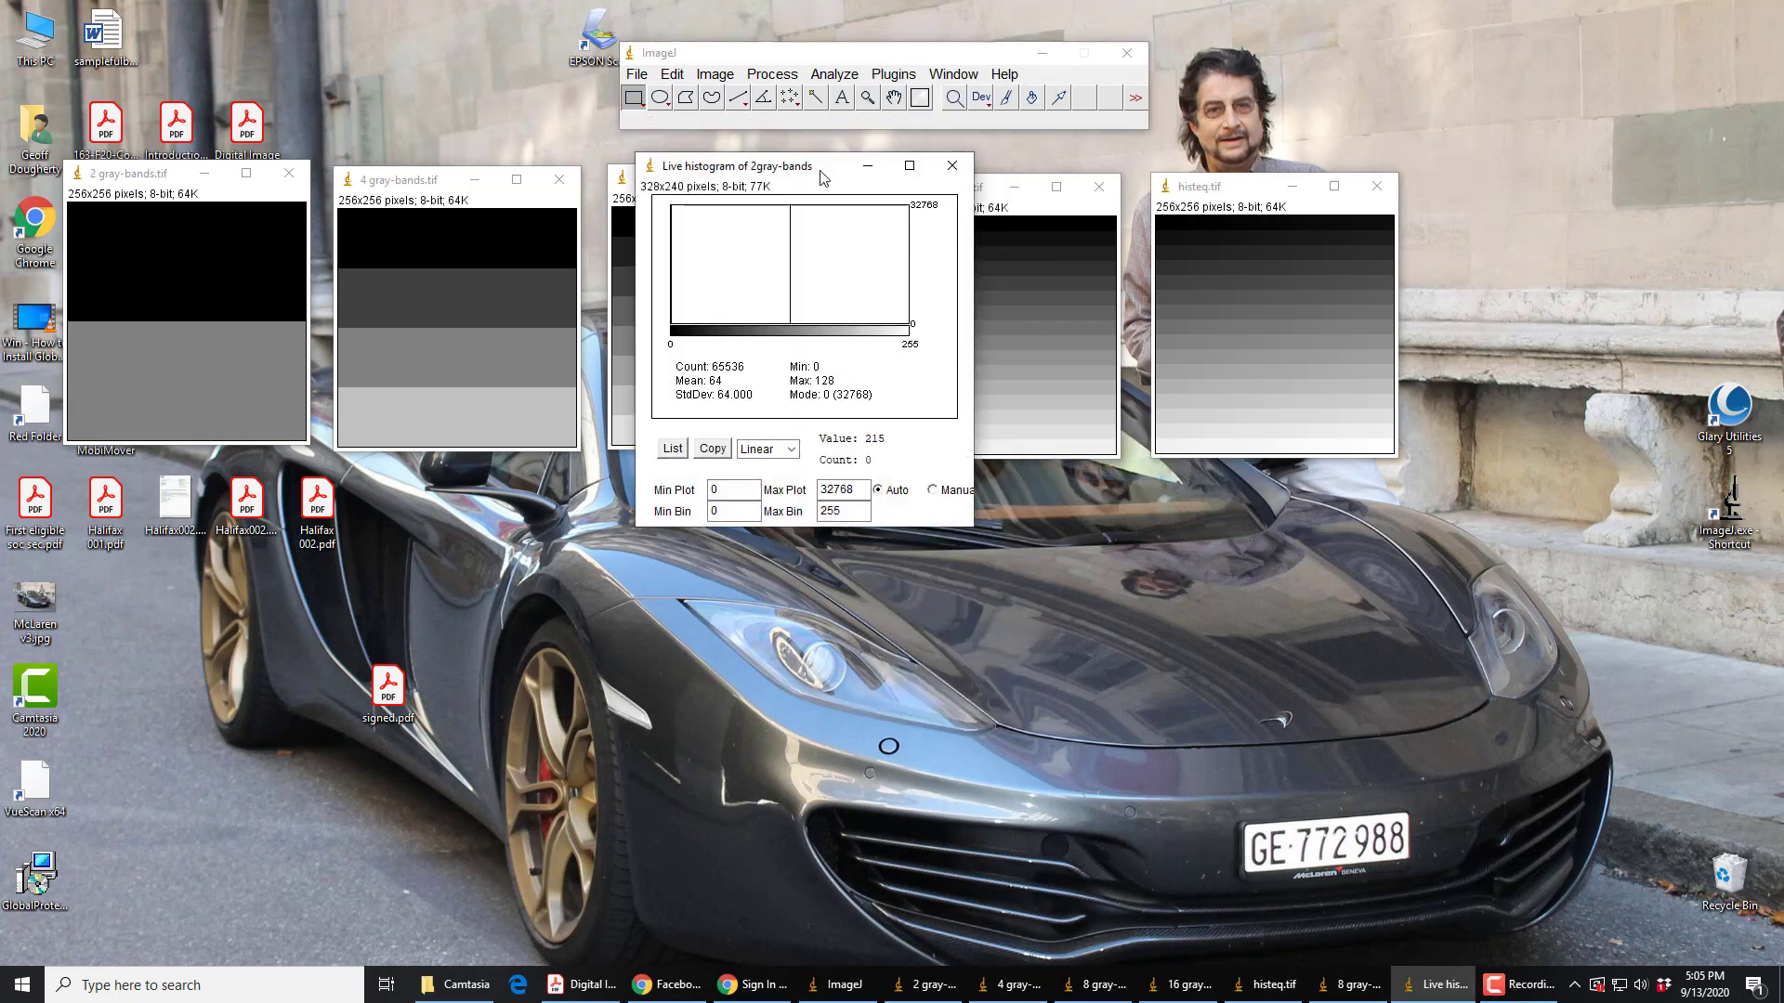
Move the 2 gray-bands Live Histogram window to the lower-left of the screen.
drag(821, 177, 208, 489)
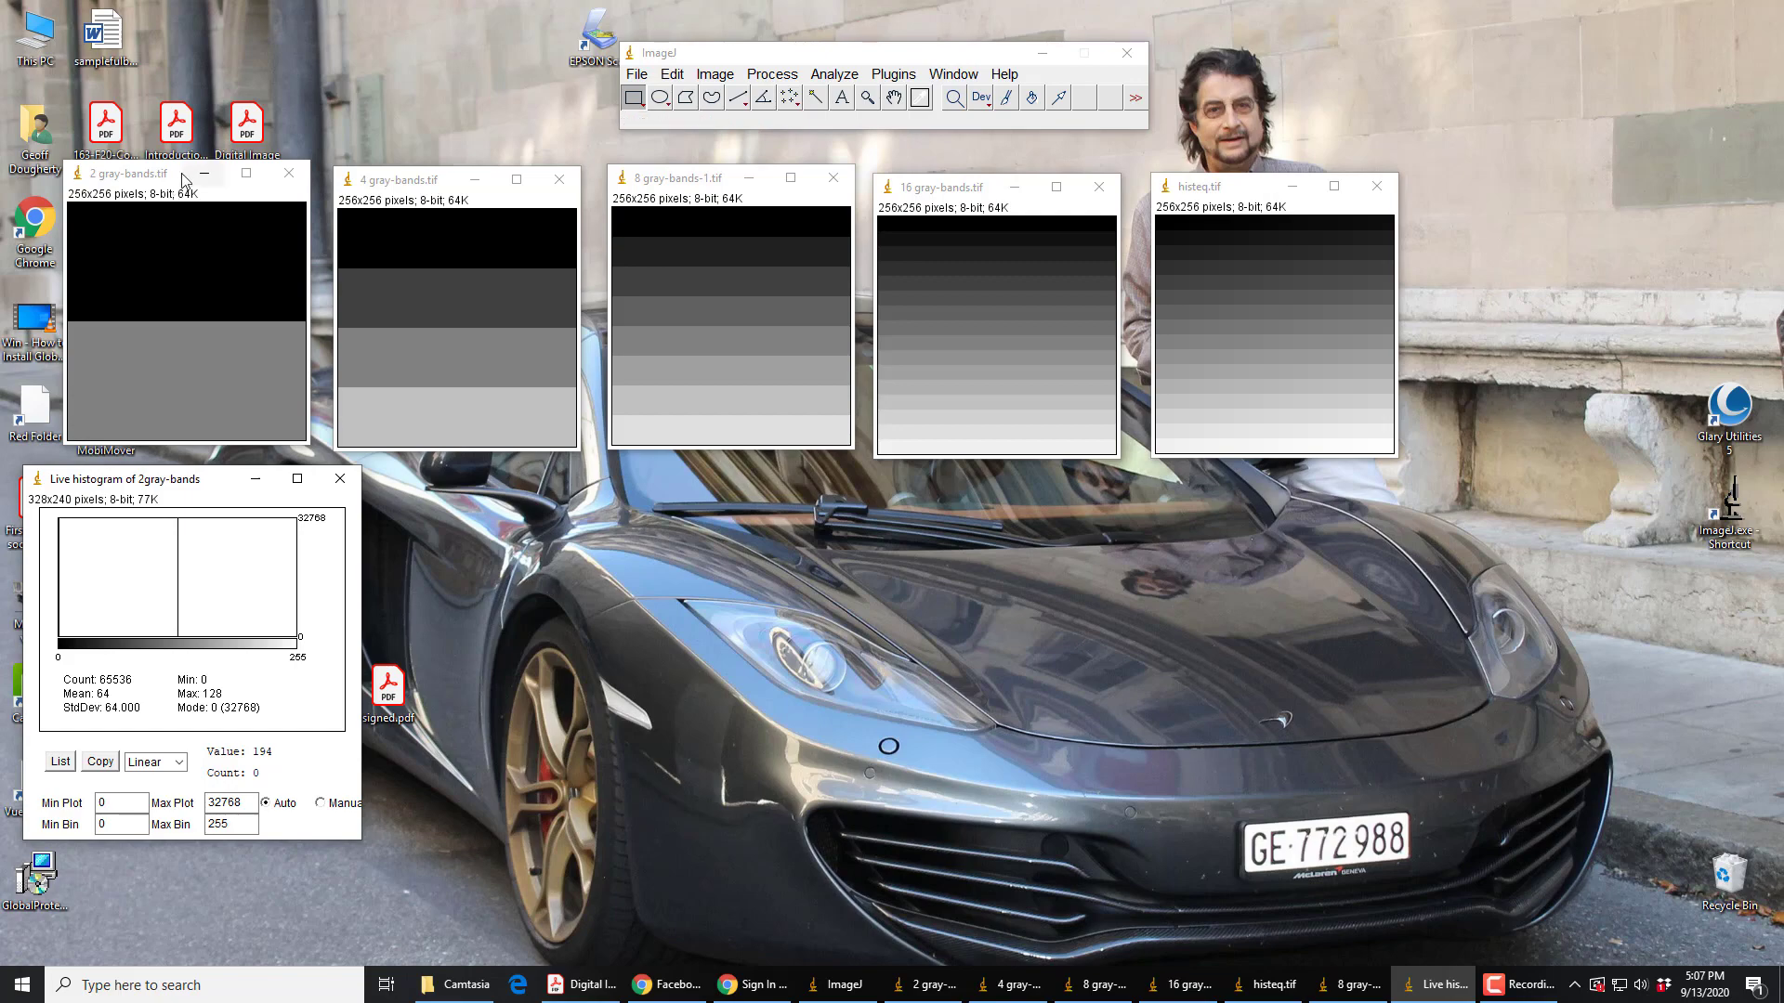
Measure the 2 gray-bands entropy as 1.0 bits/pixel, then make 4 gray-bands active.
click(182, 168)
key(ctrl+w)
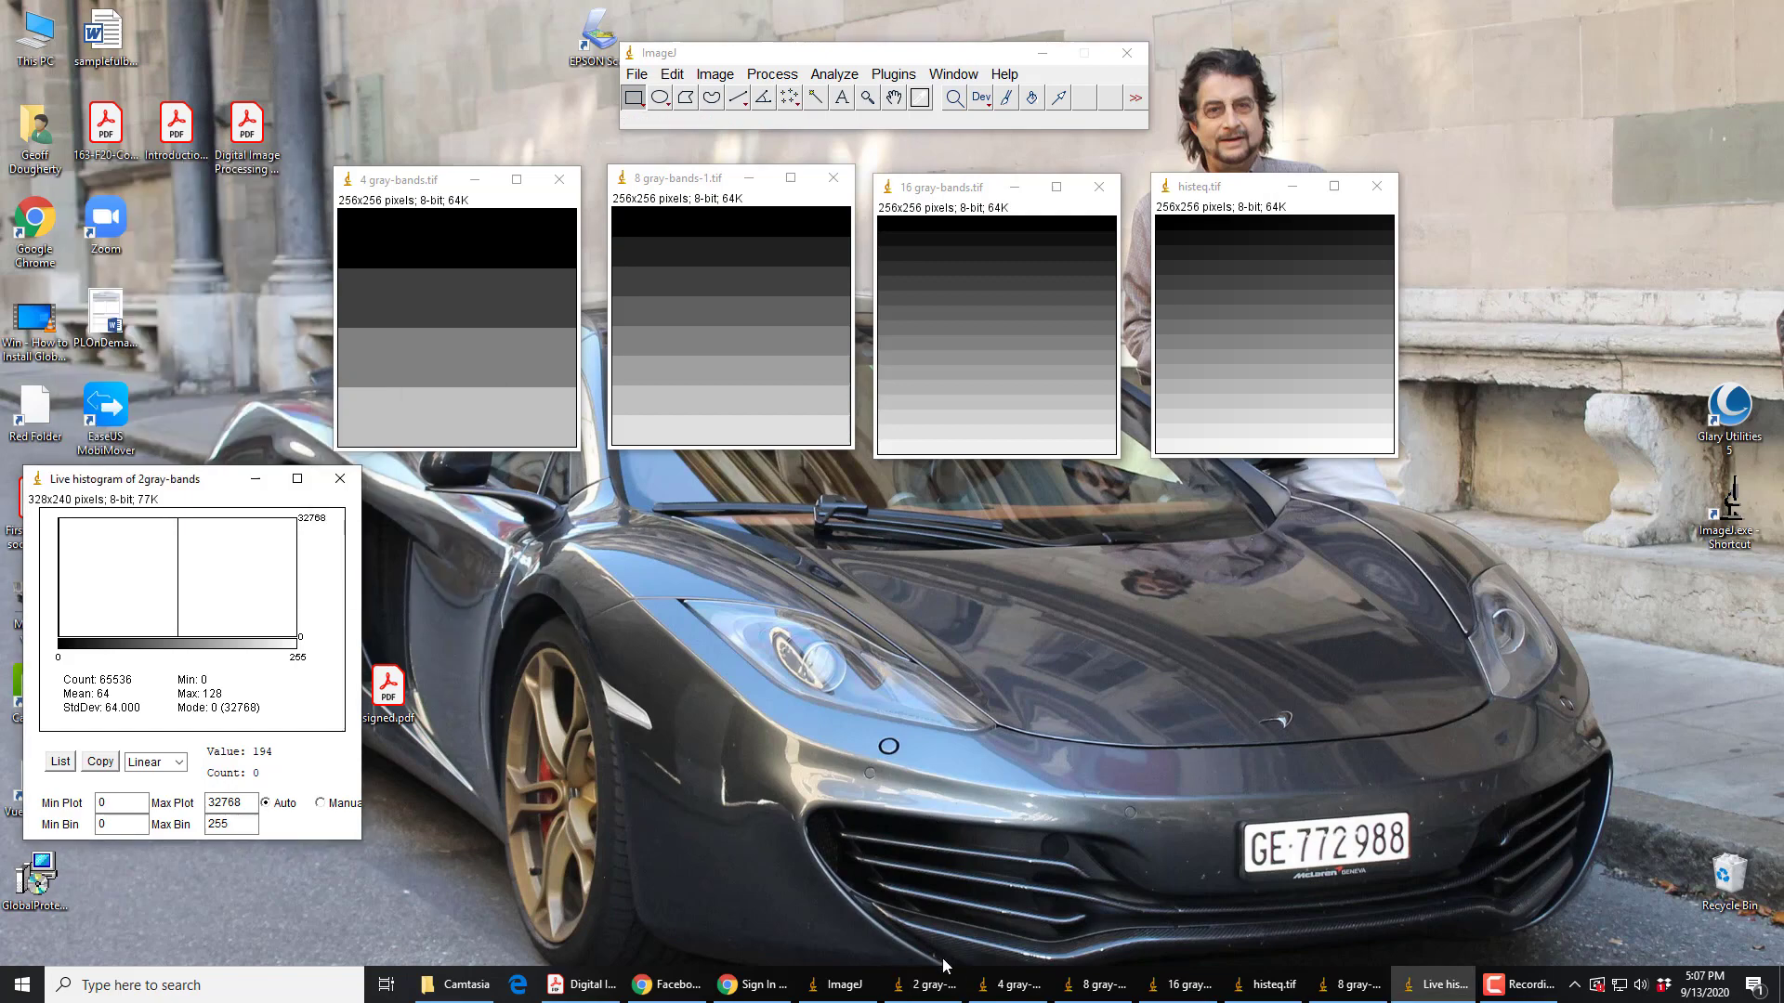
click(946, 992)
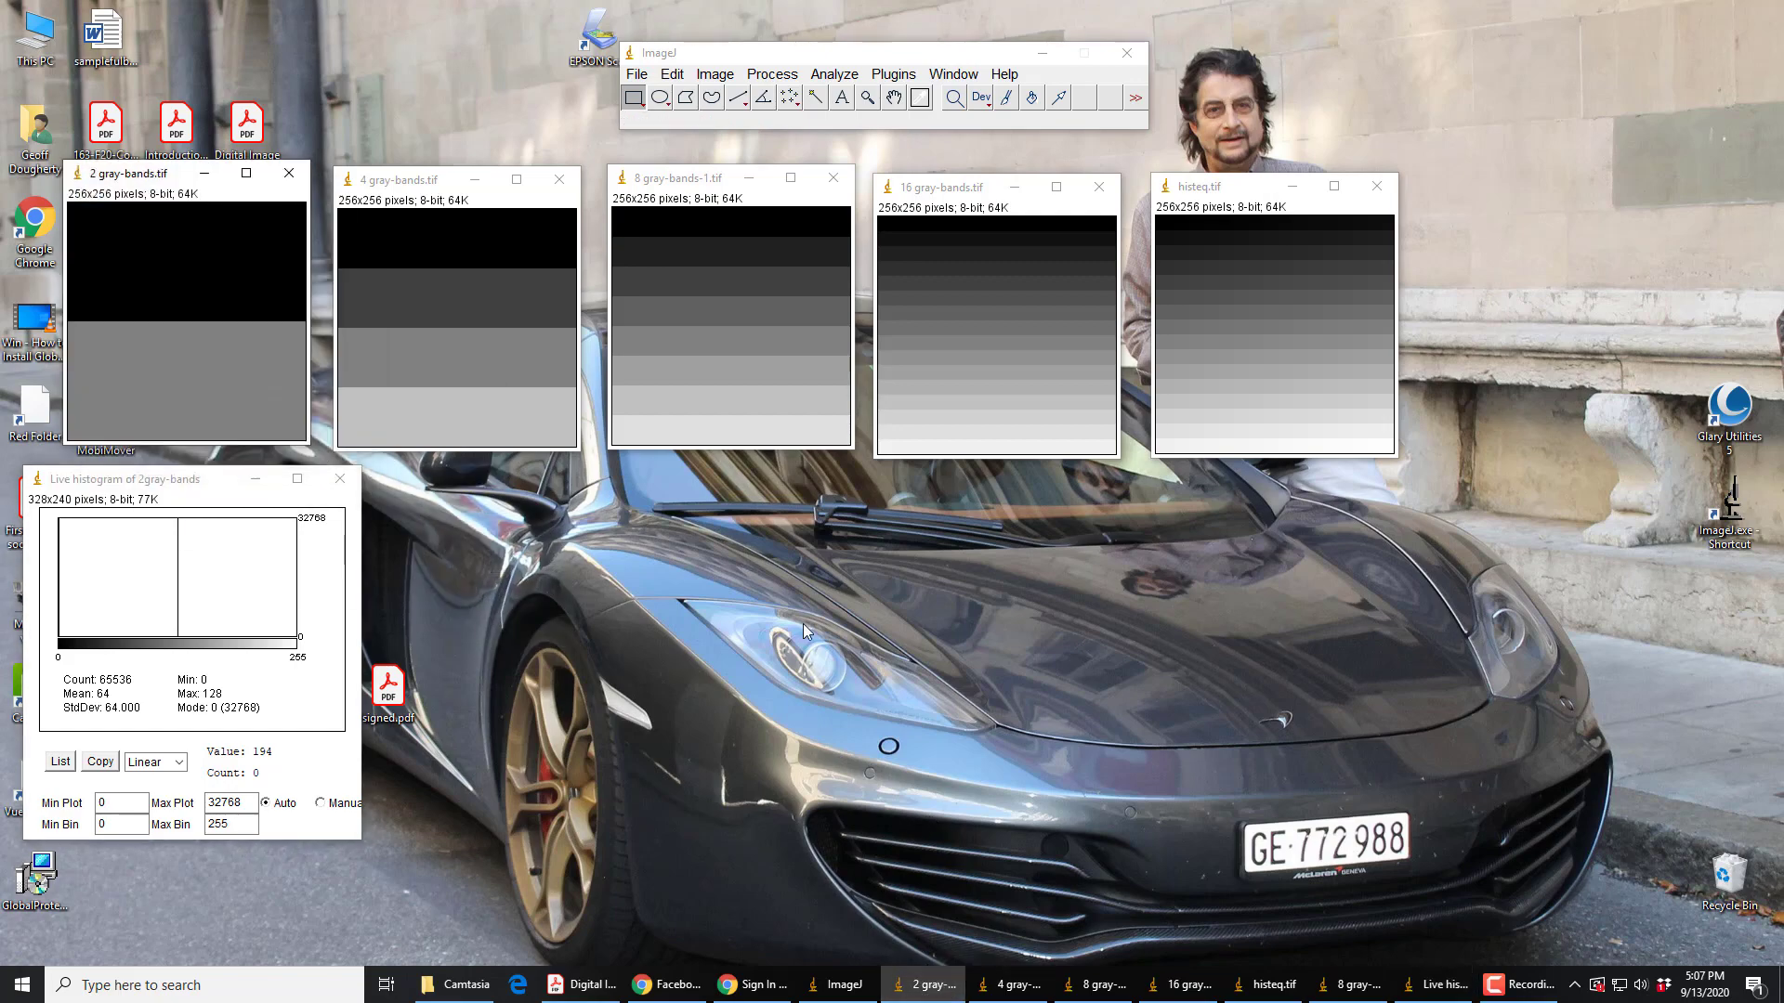
click(903, 78)
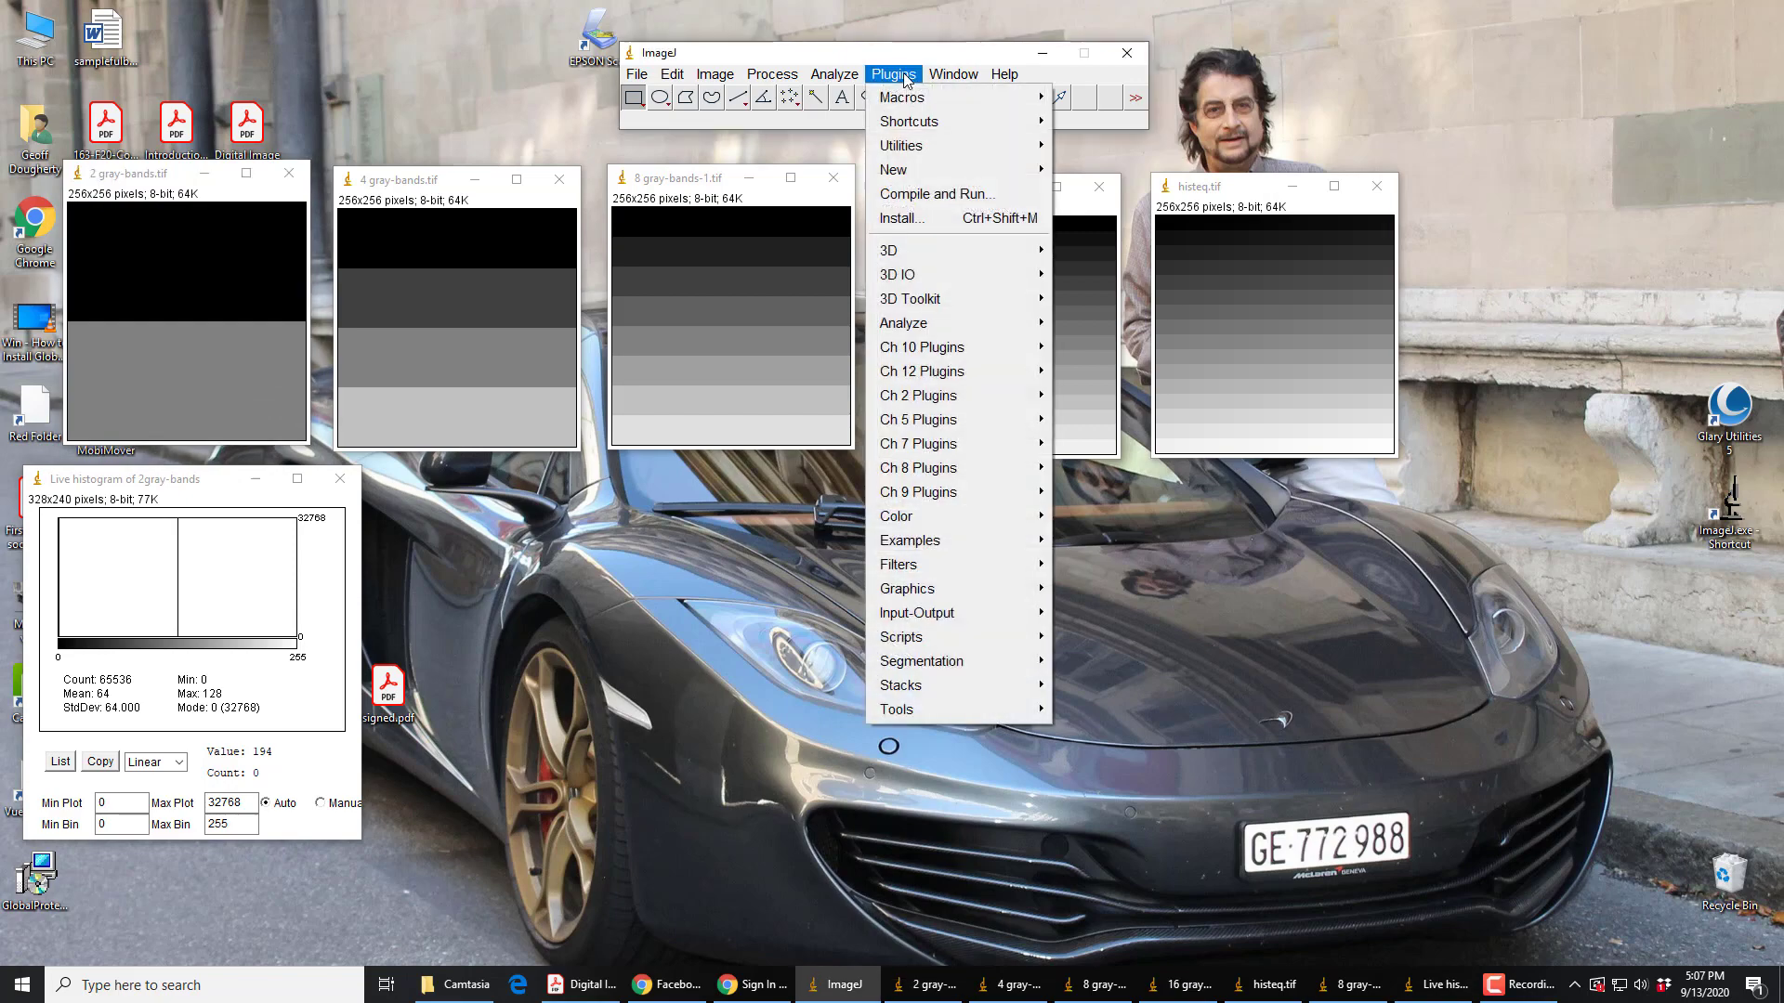
mouse_move(966, 422)
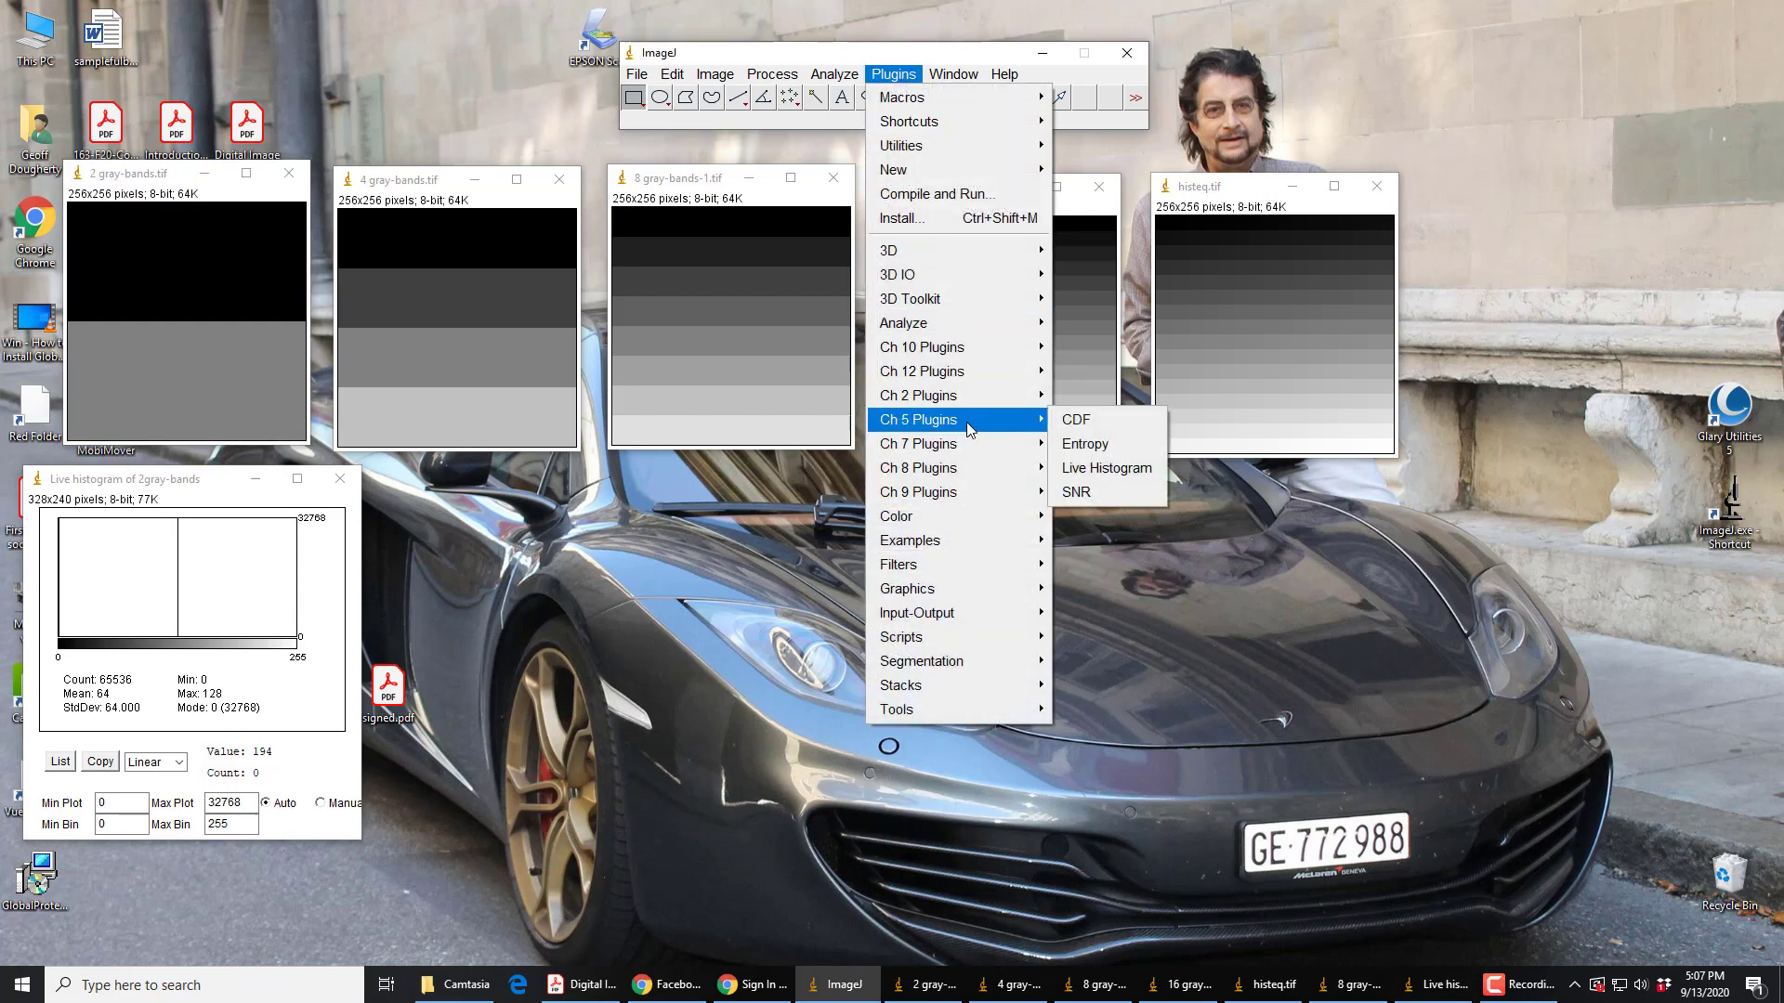
click(1091, 448)
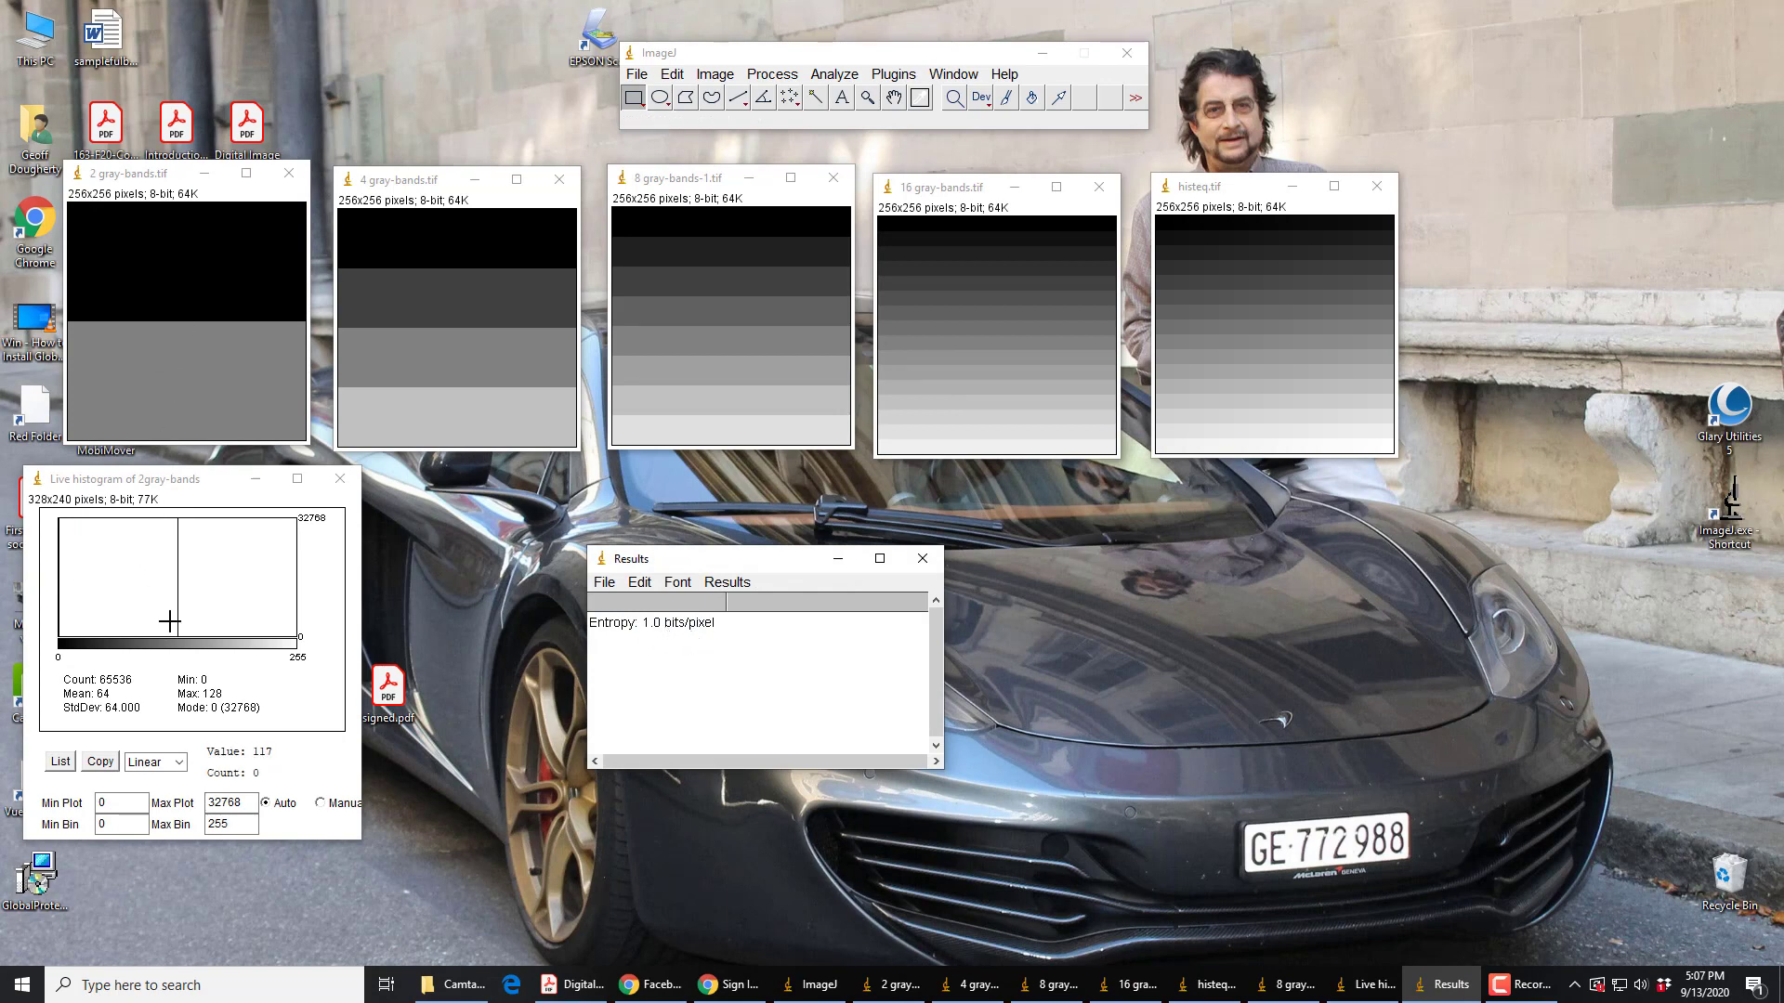
click(409, 188)
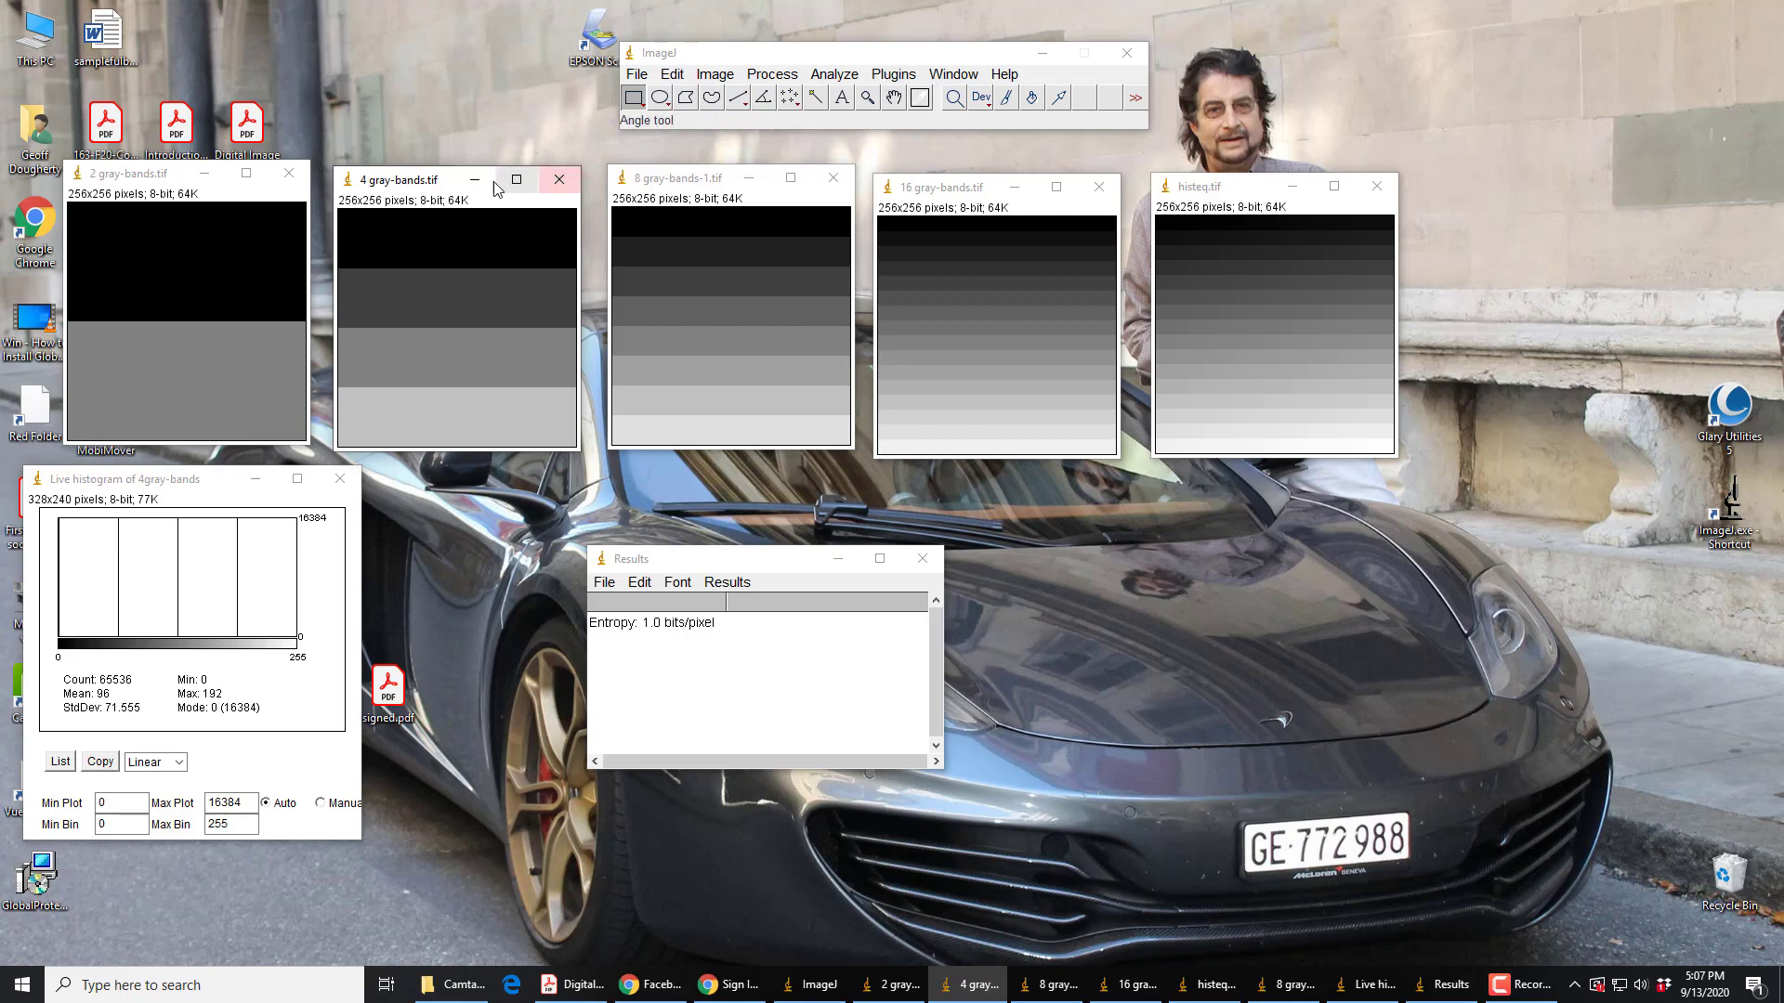
Run Ch 5 Plugins > Entropy on 4 gray-bands, logging 2.0 bits/pixel.
click(893, 74)
mouse_move(985, 420)
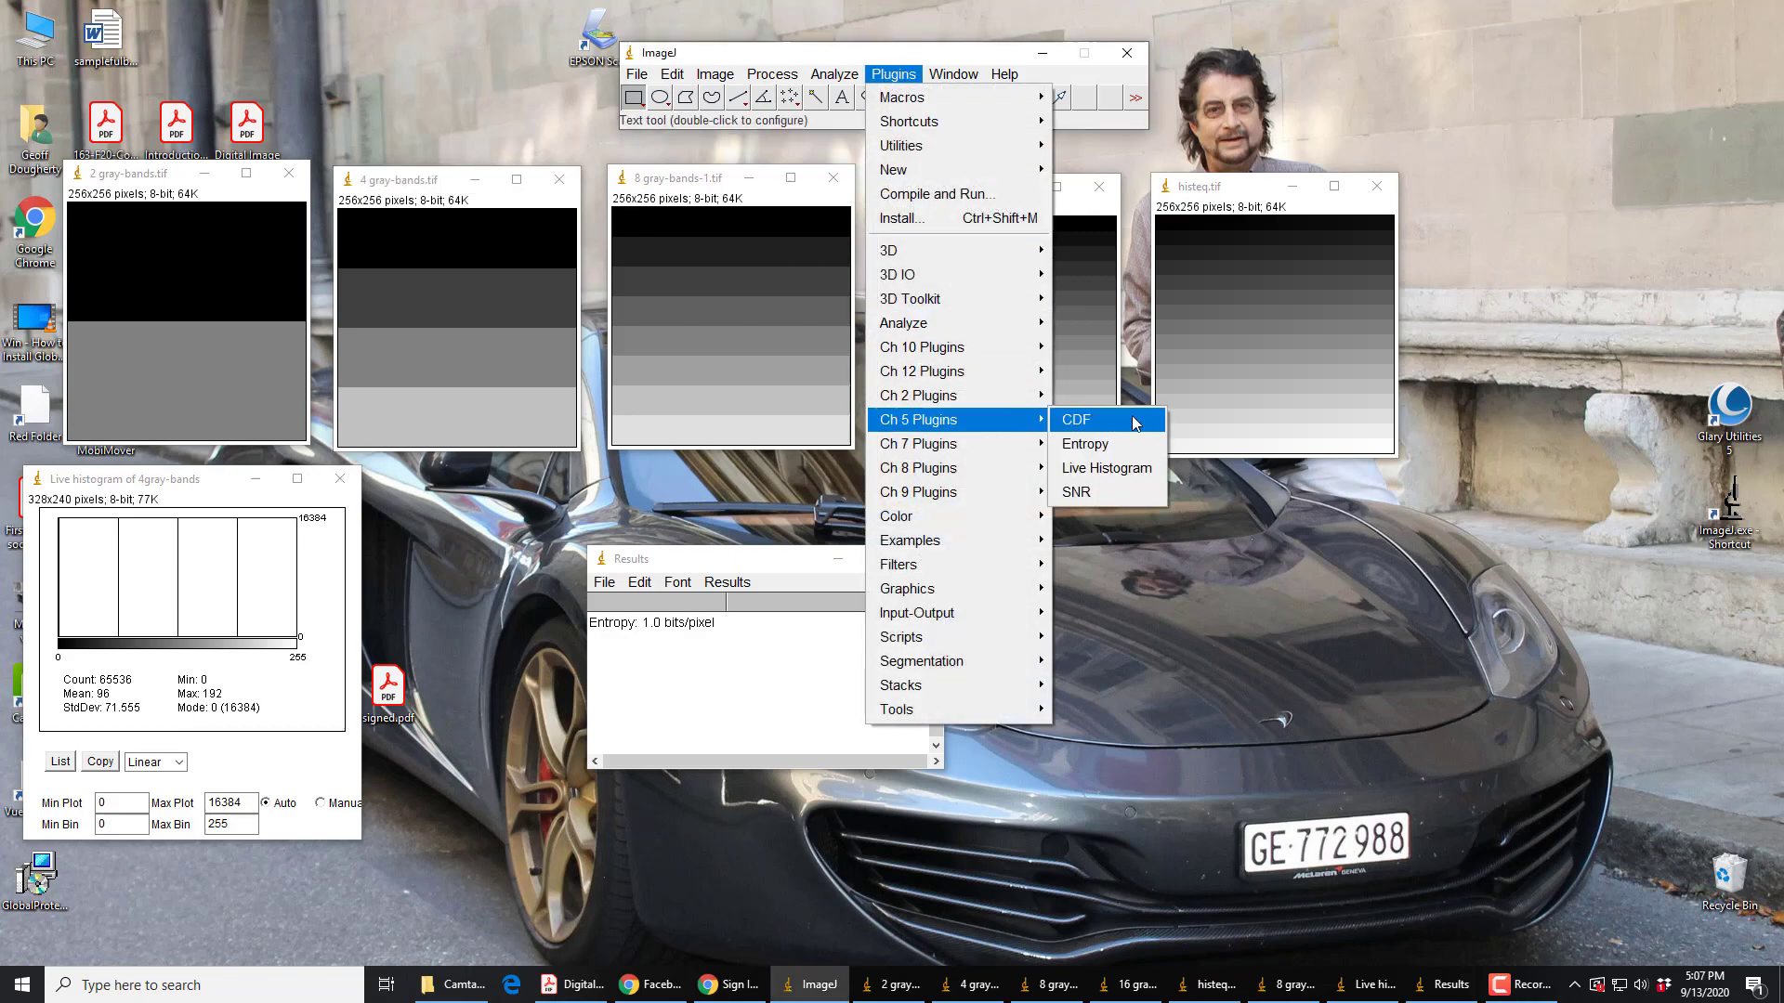
click(1099, 450)
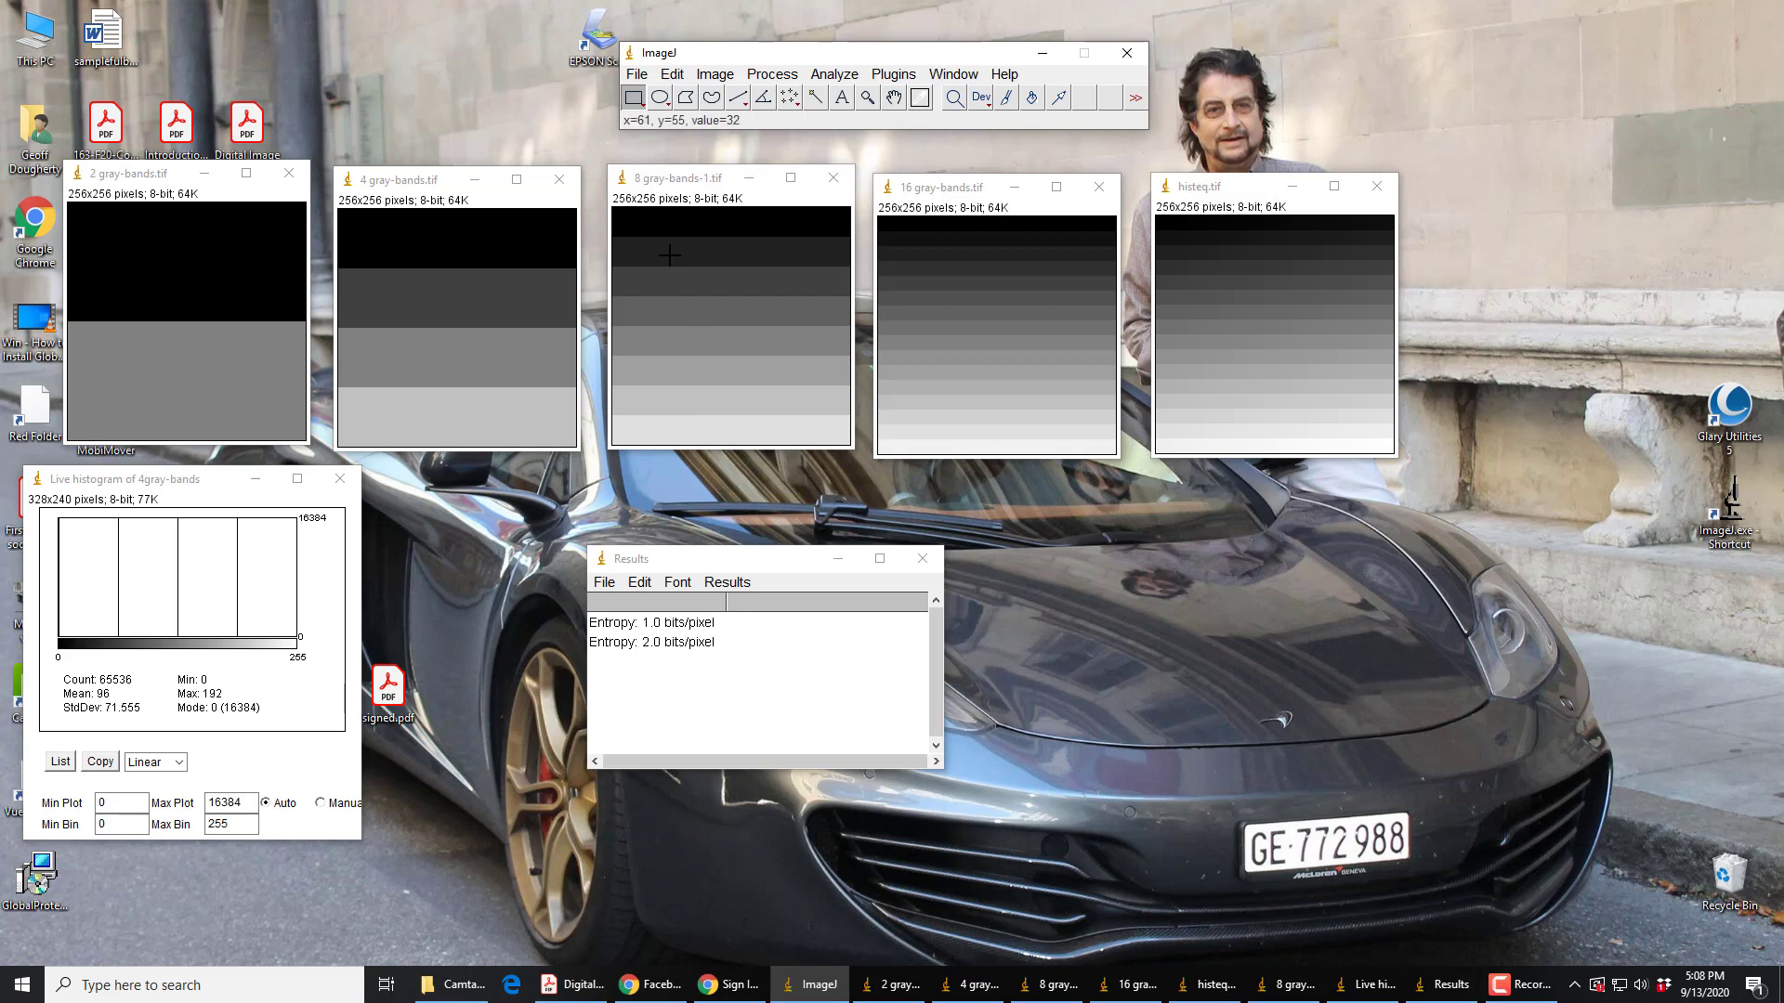
Select the 8 gray-bands image and run Entropy, logging 3.0 bits/pixel.
click(676, 186)
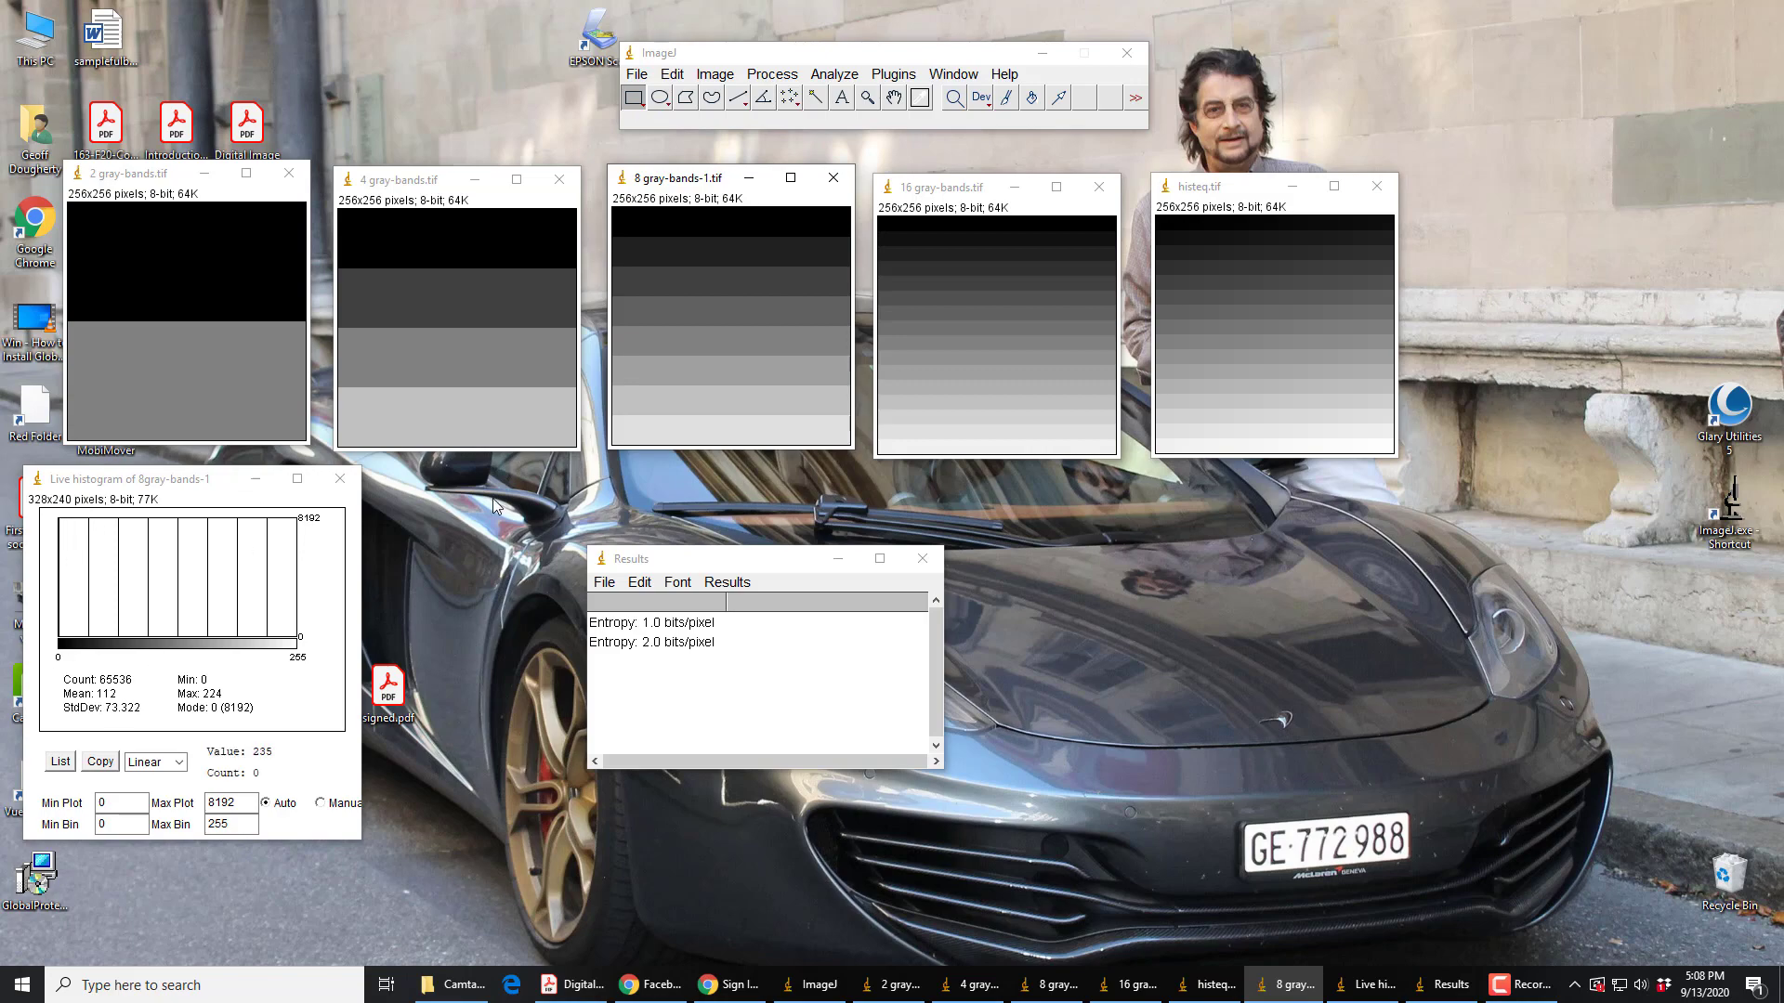
click(890, 78)
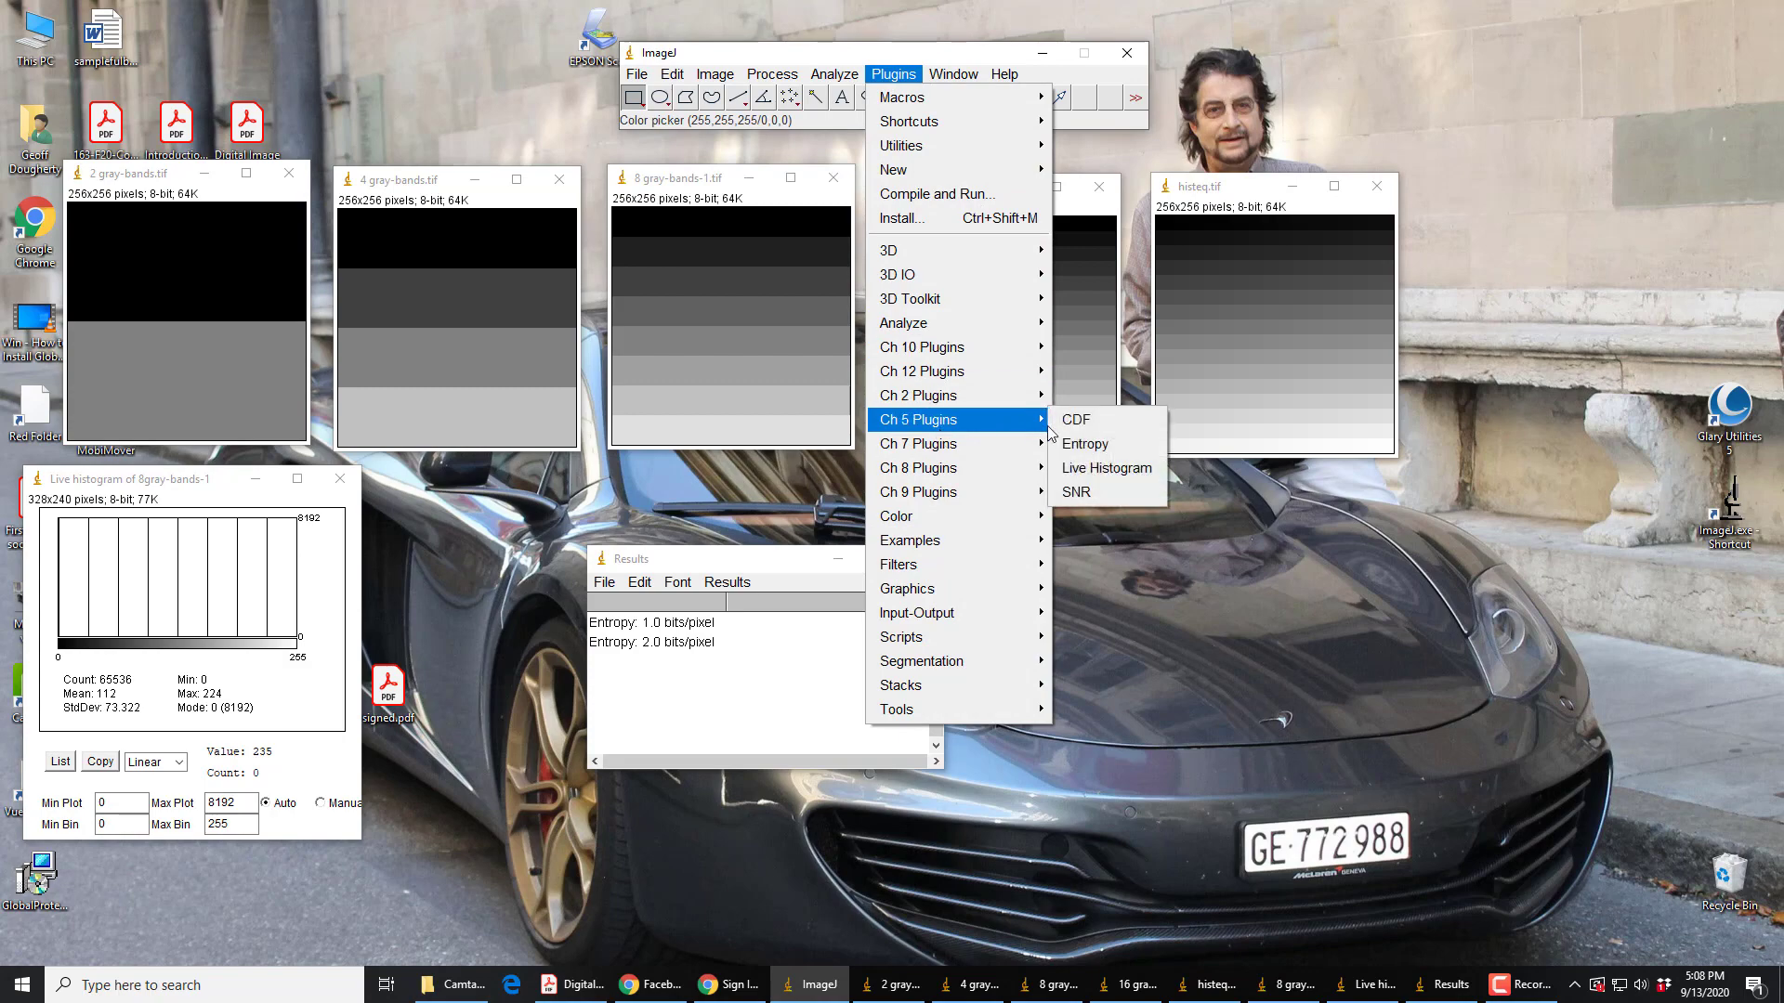
click(1077, 446)
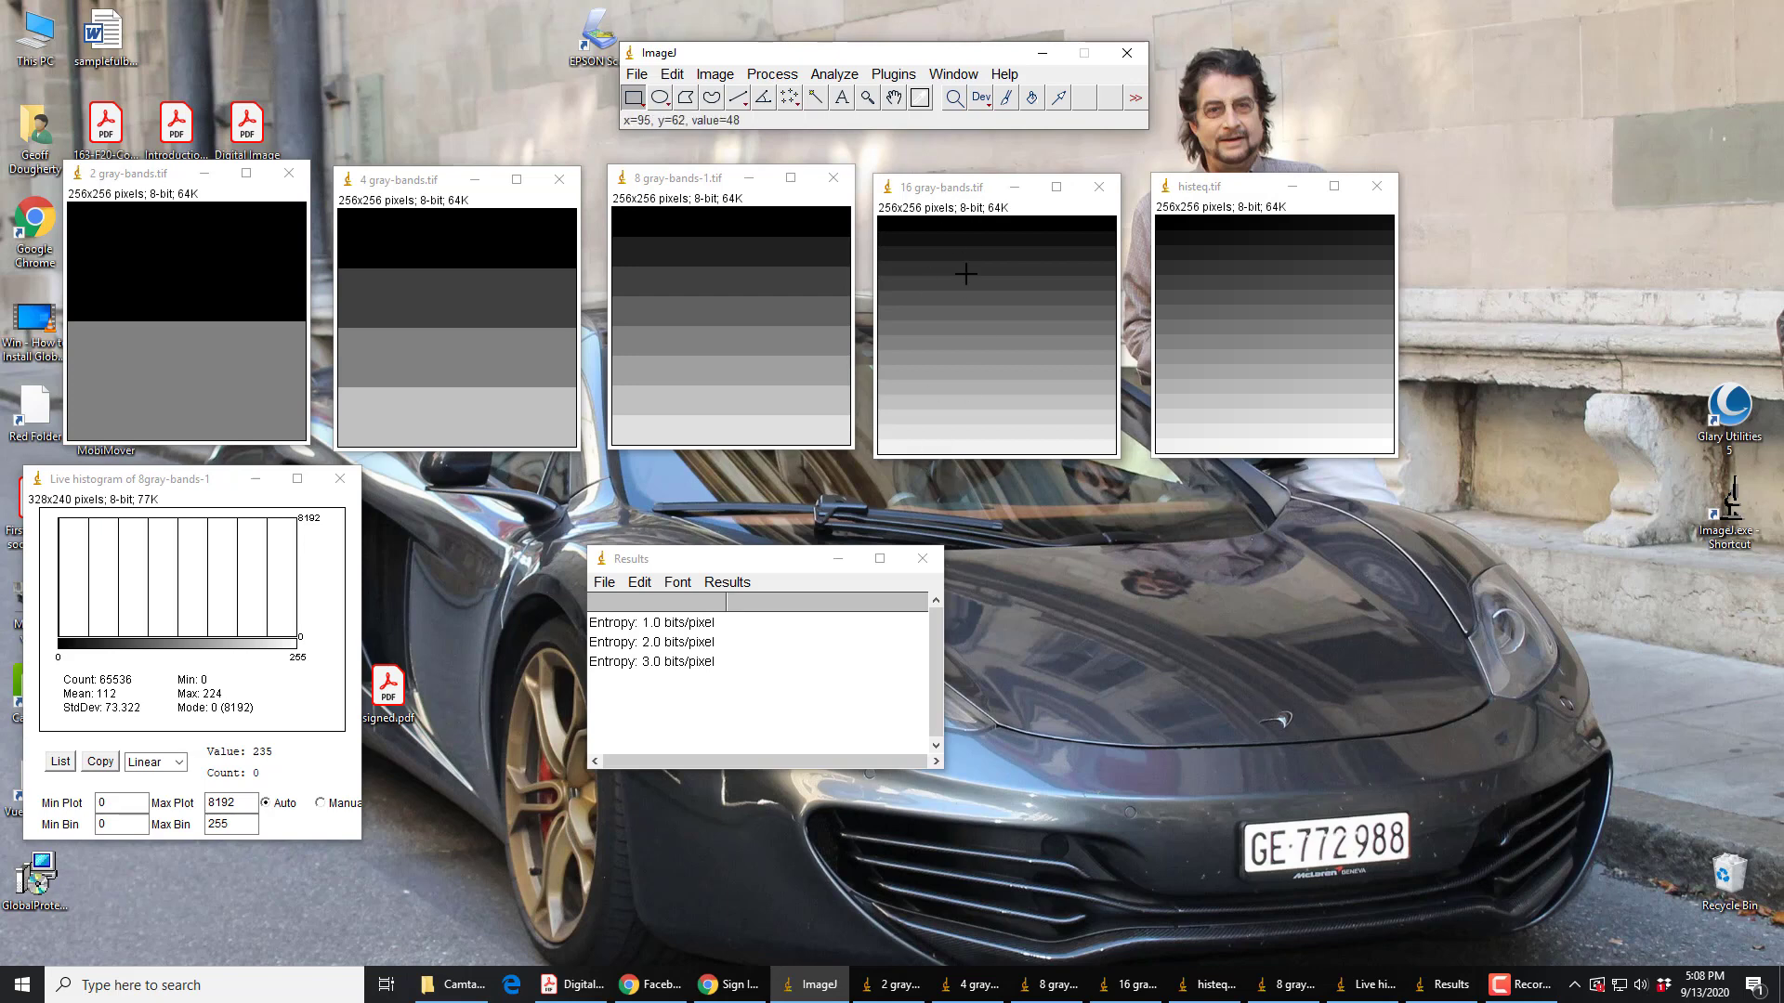
Select the 16 gray-bands image and run Entropy, logging 4.0 bits/pixel.
click(943, 189)
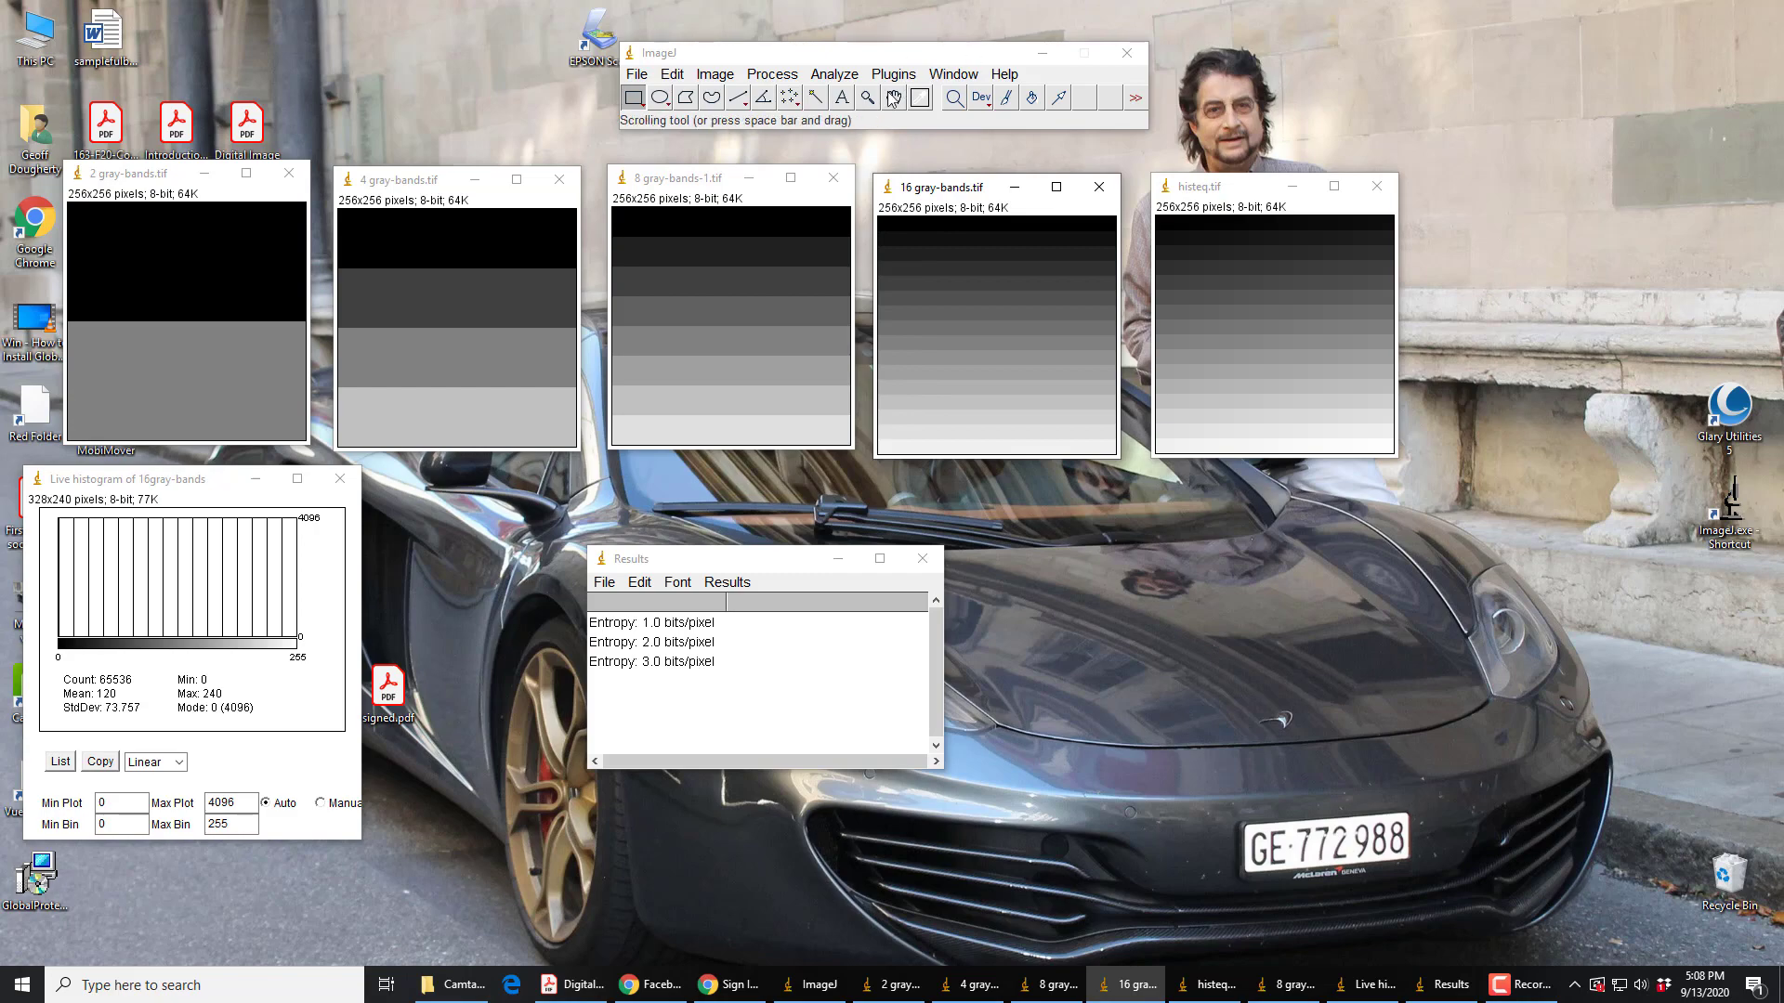
click(890, 76)
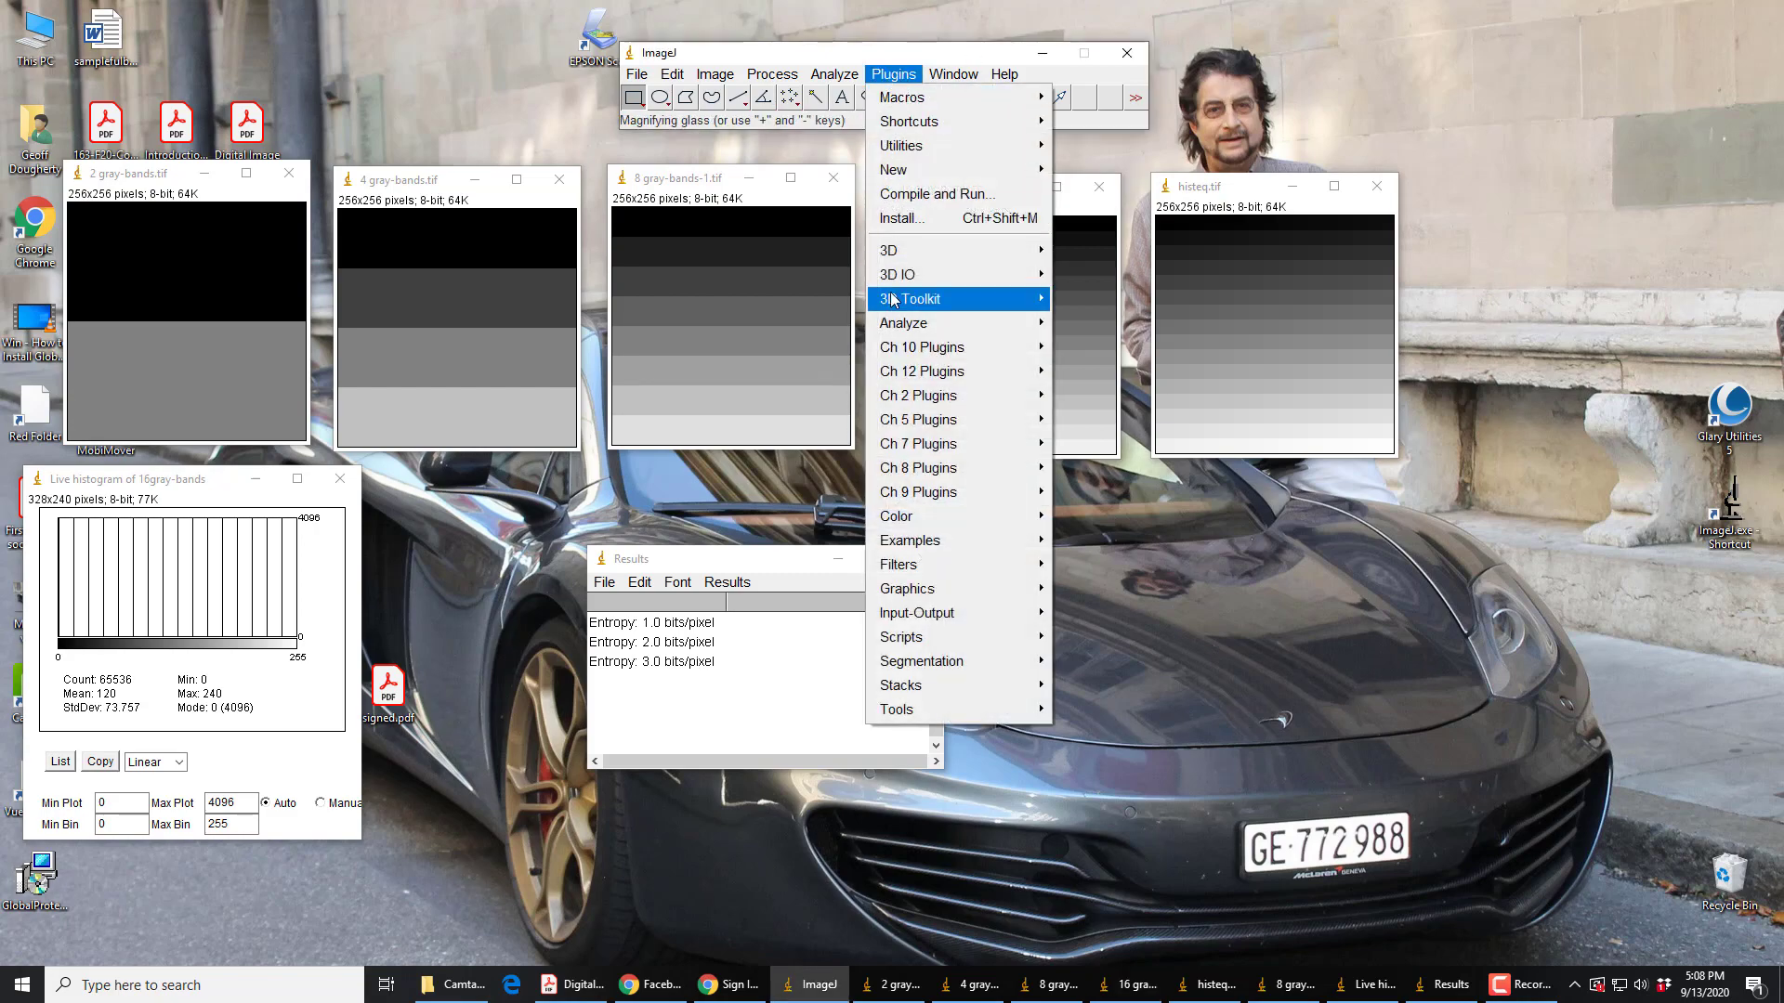
mouse_move(902, 423)
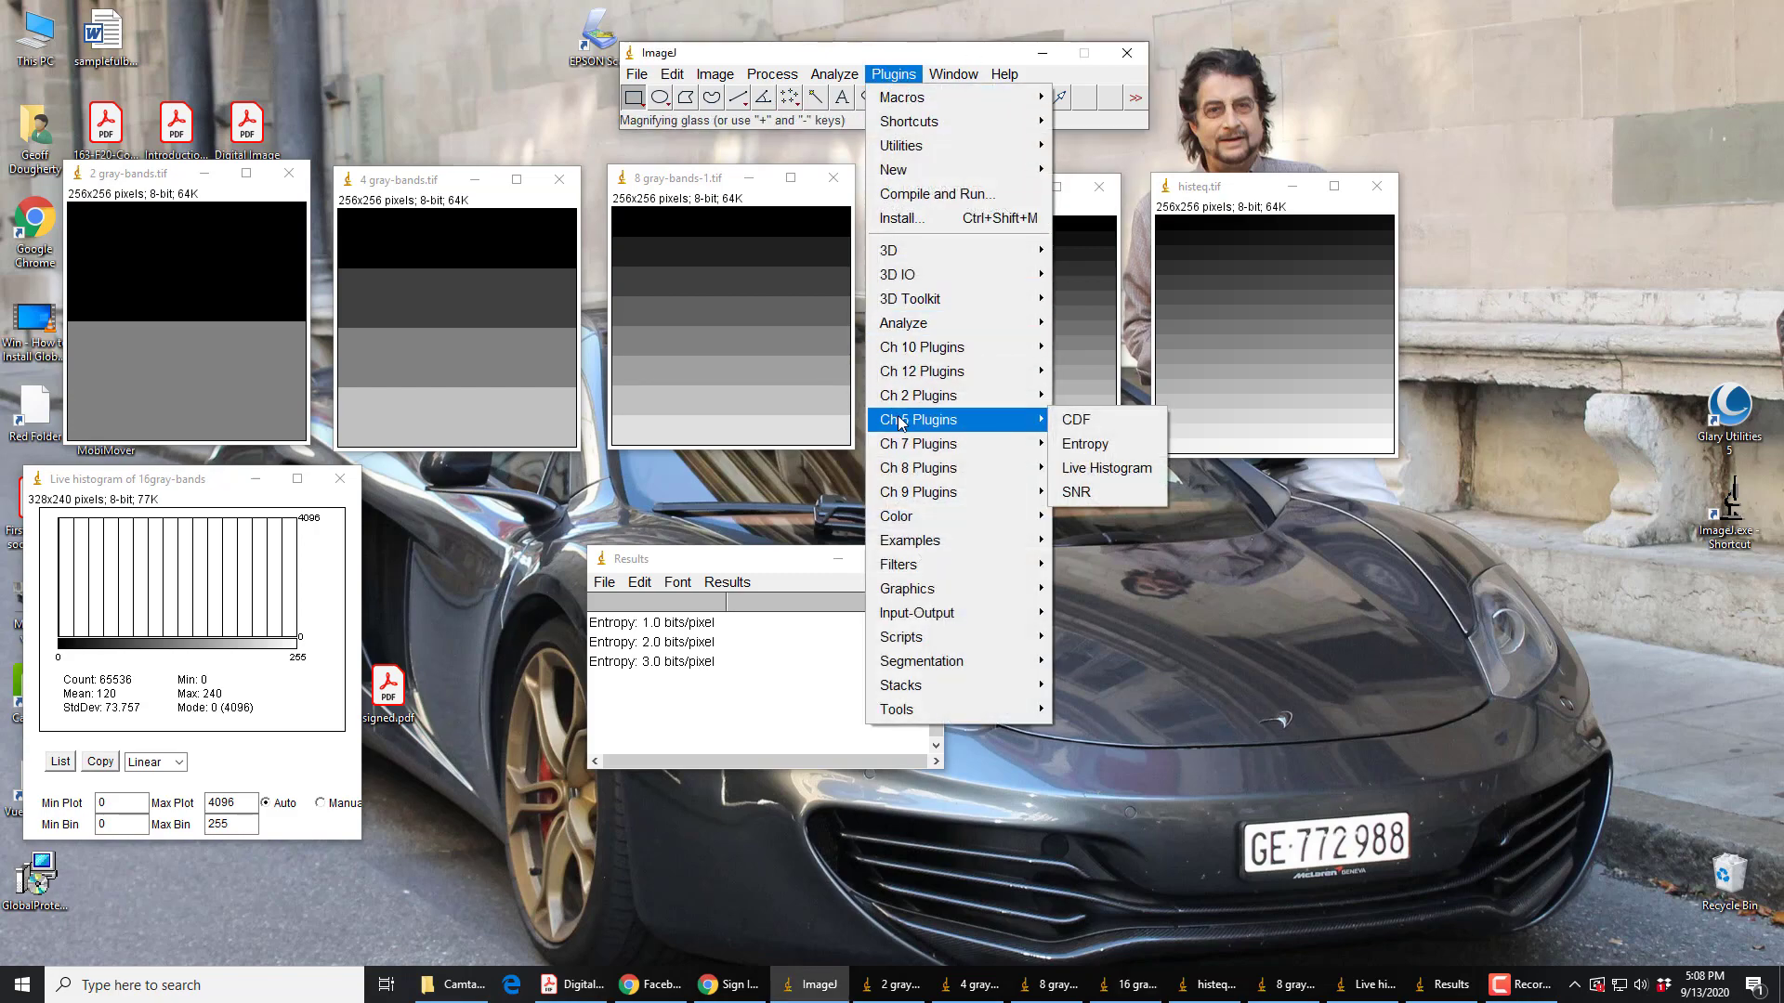
click(1085, 445)
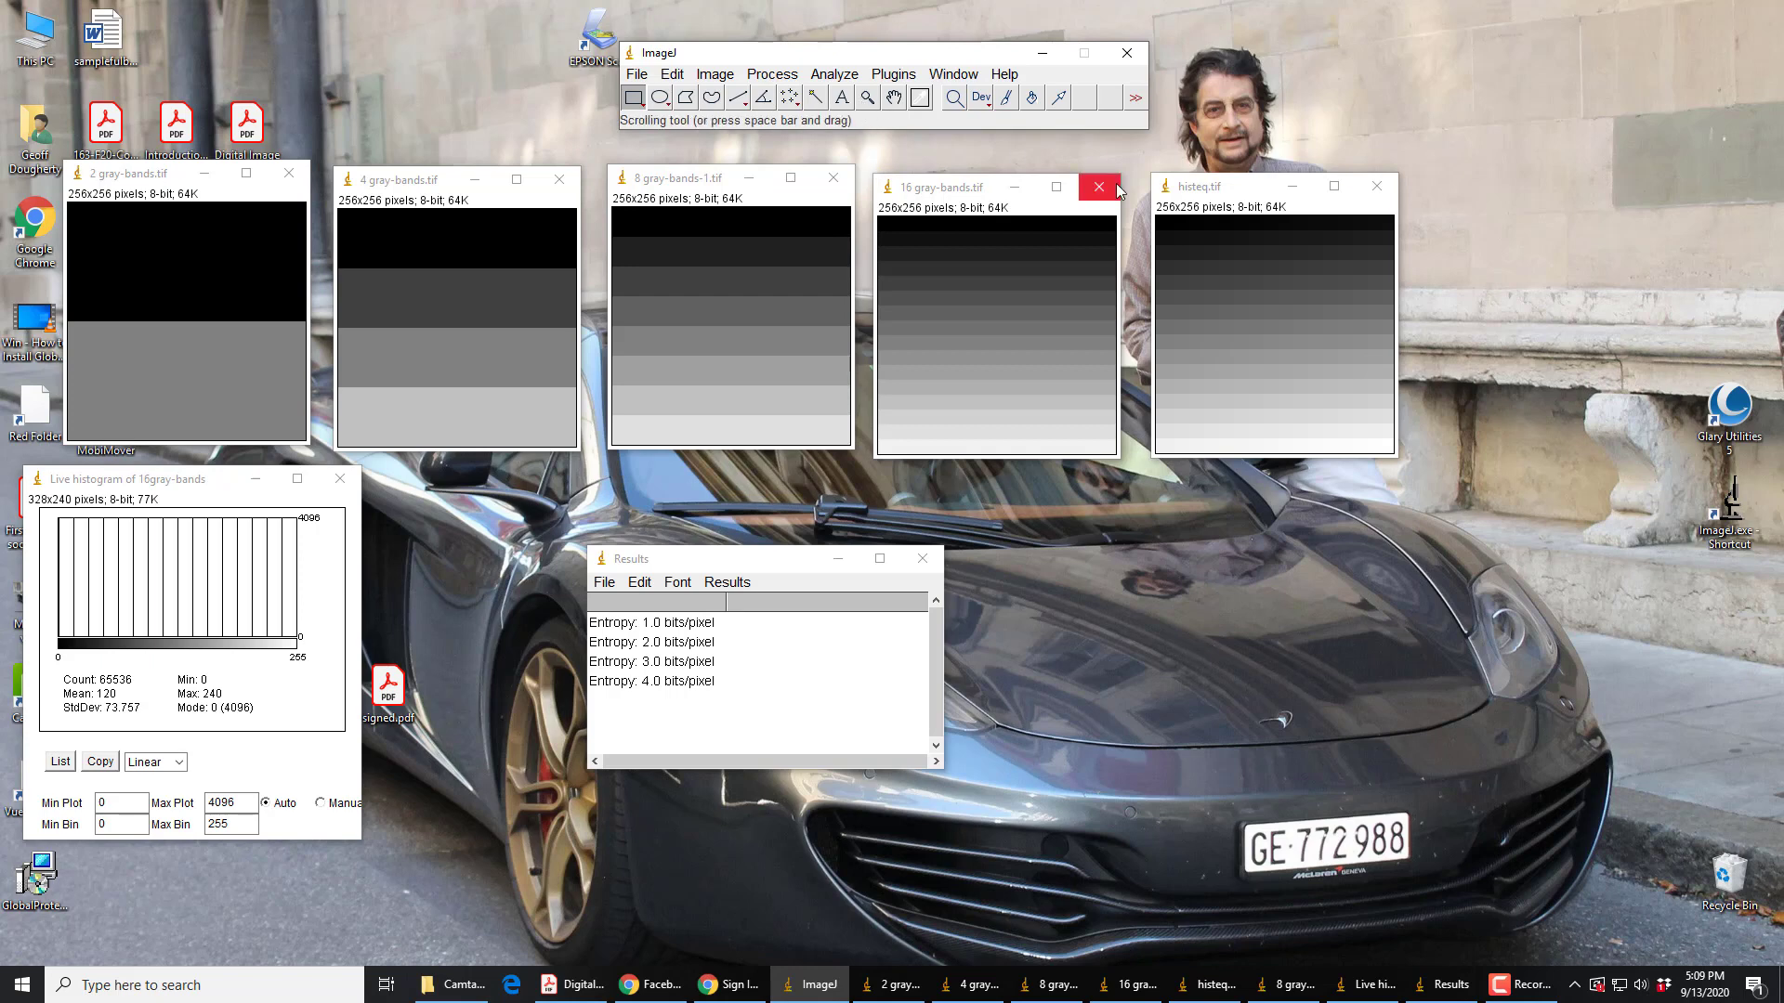
Select histeq.tif and run Entropy, logging 8.0 bits/pixel.
click(1202, 195)
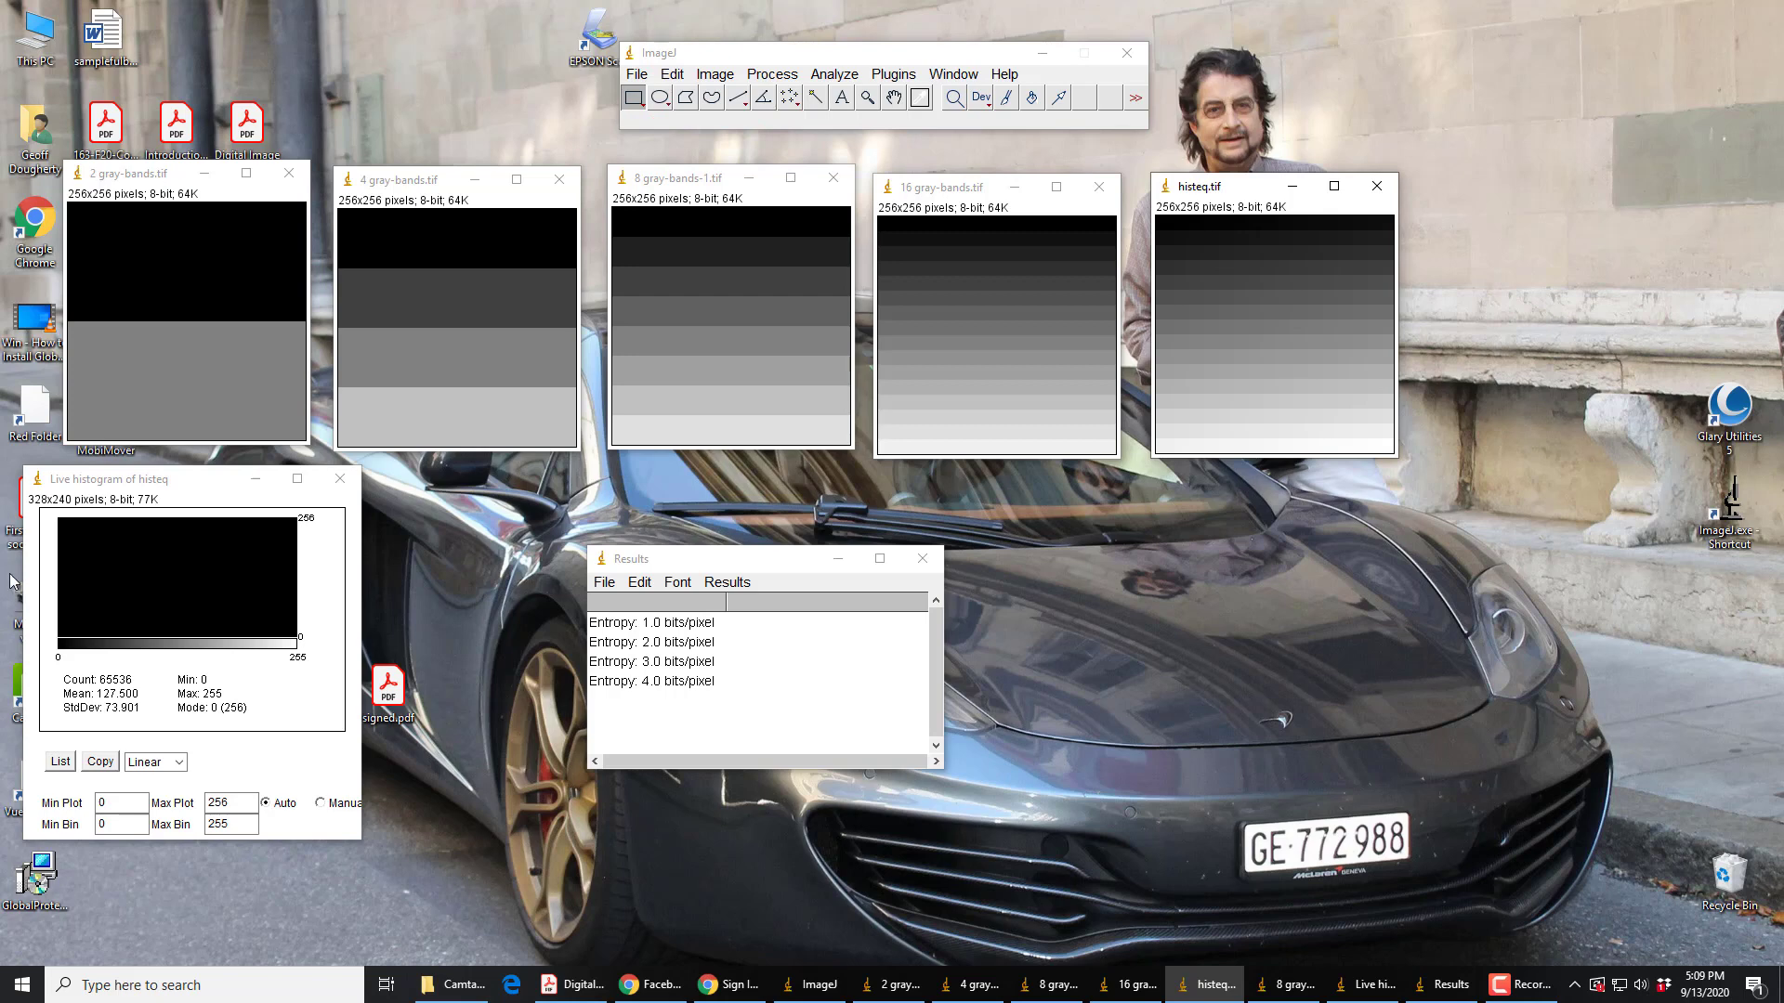
mouse_move(67, 657)
click(893, 73)
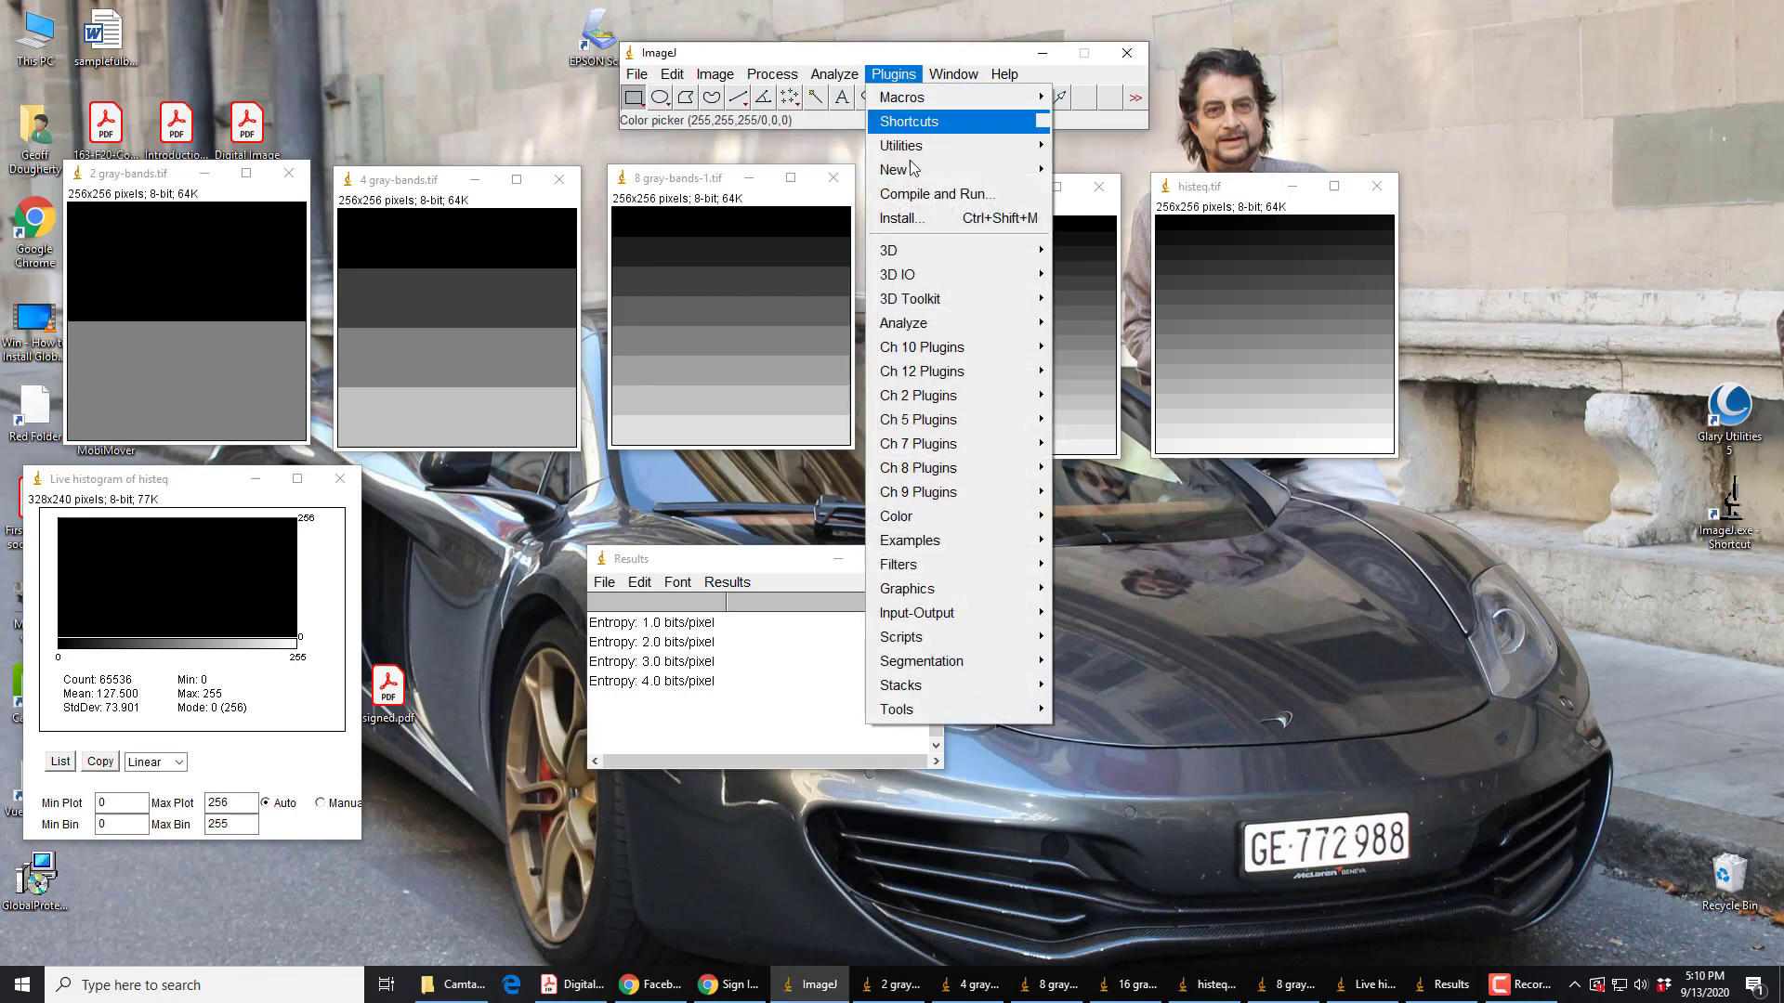
mouse_move(932, 425)
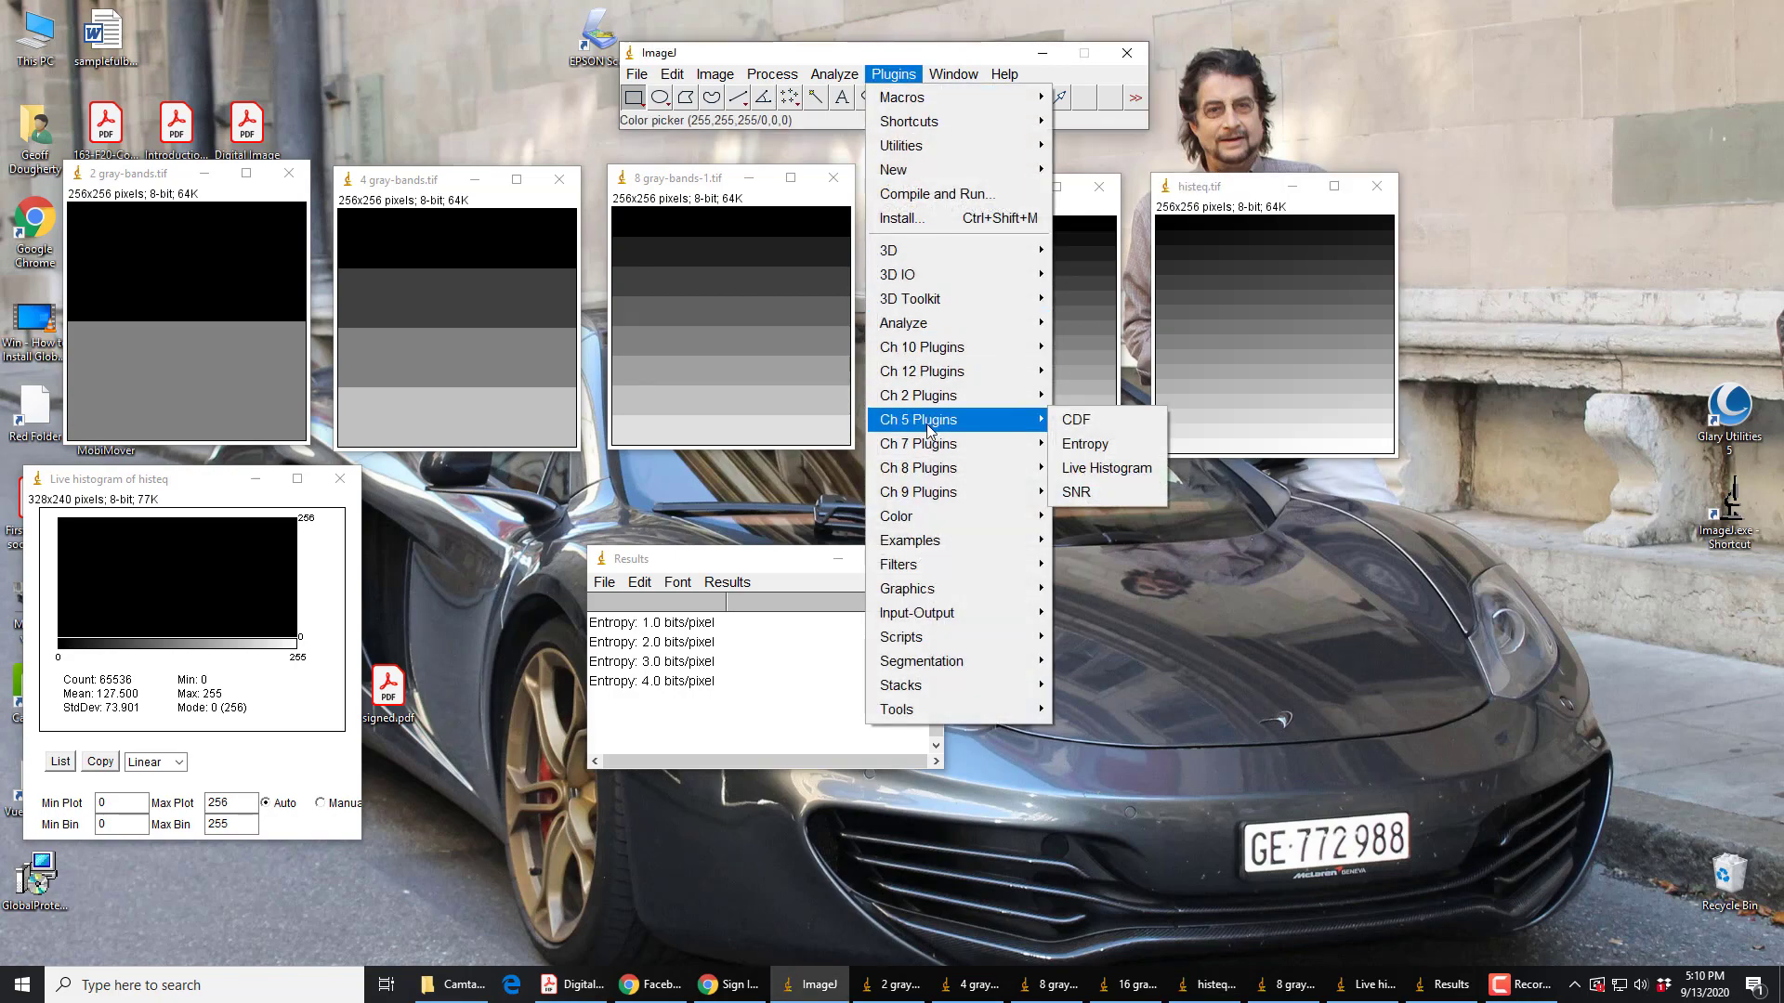
click(1091, 448)
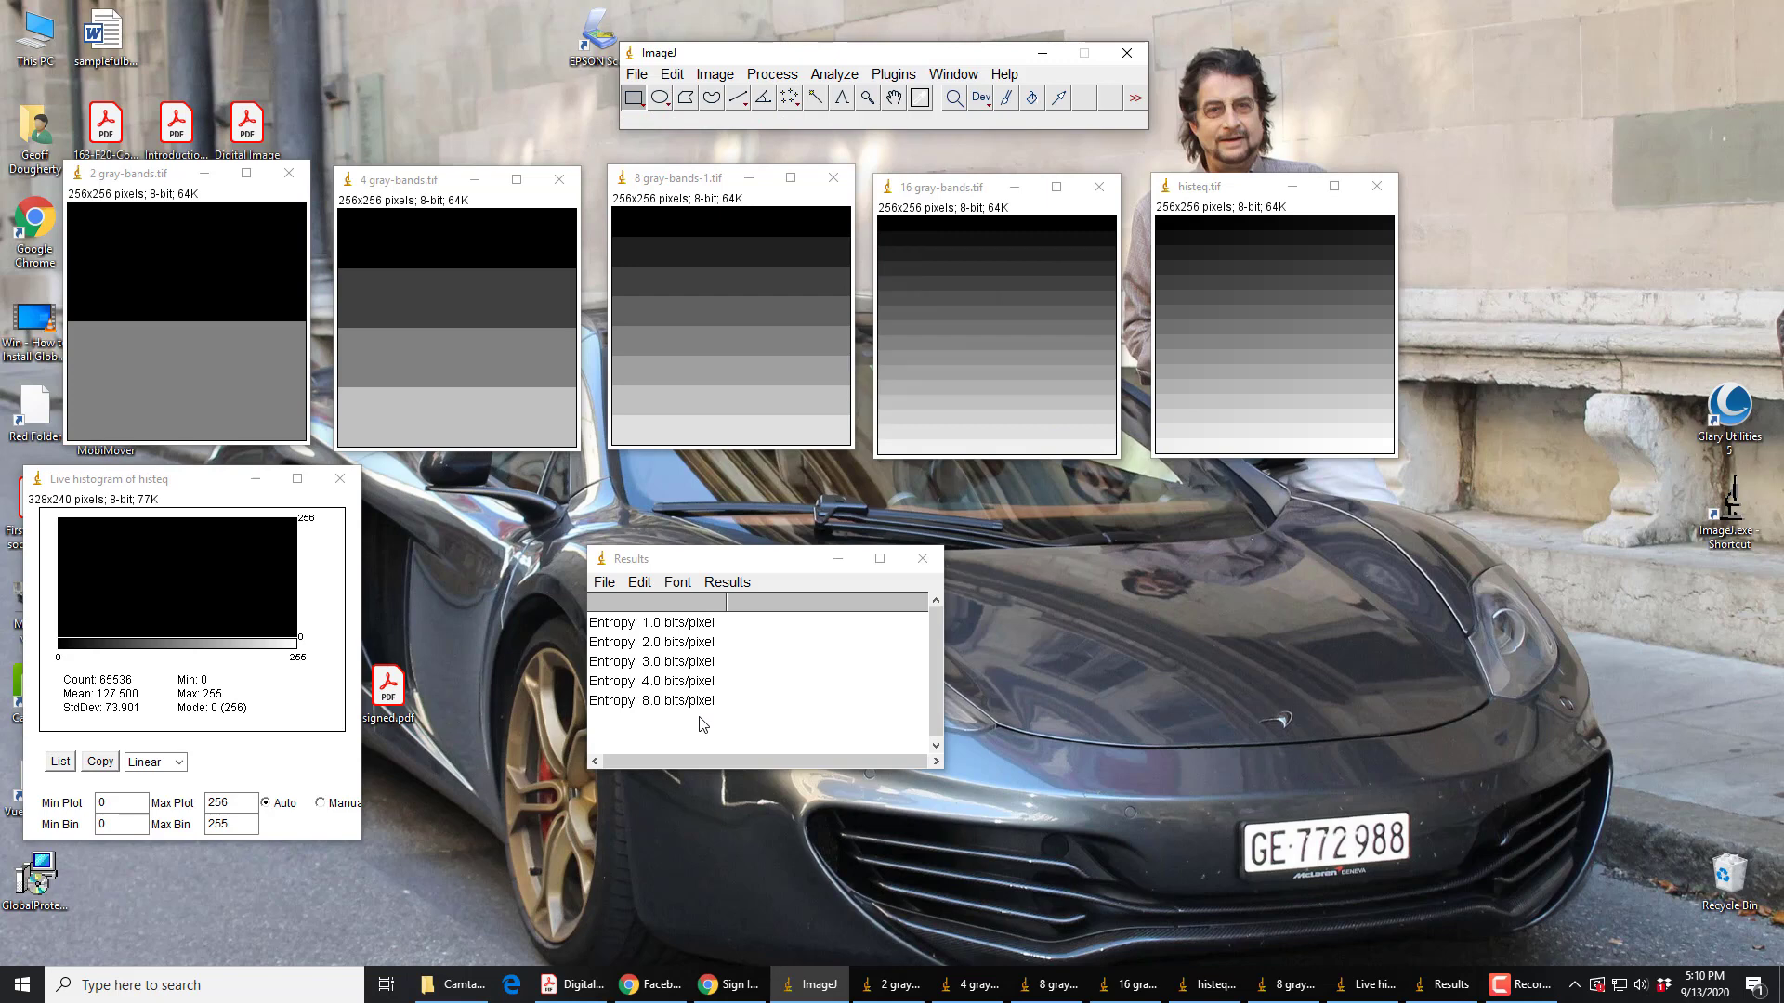
mouse_move(118, 594)
Open lena256.tiff and reposition its image window.
click(631, 76)
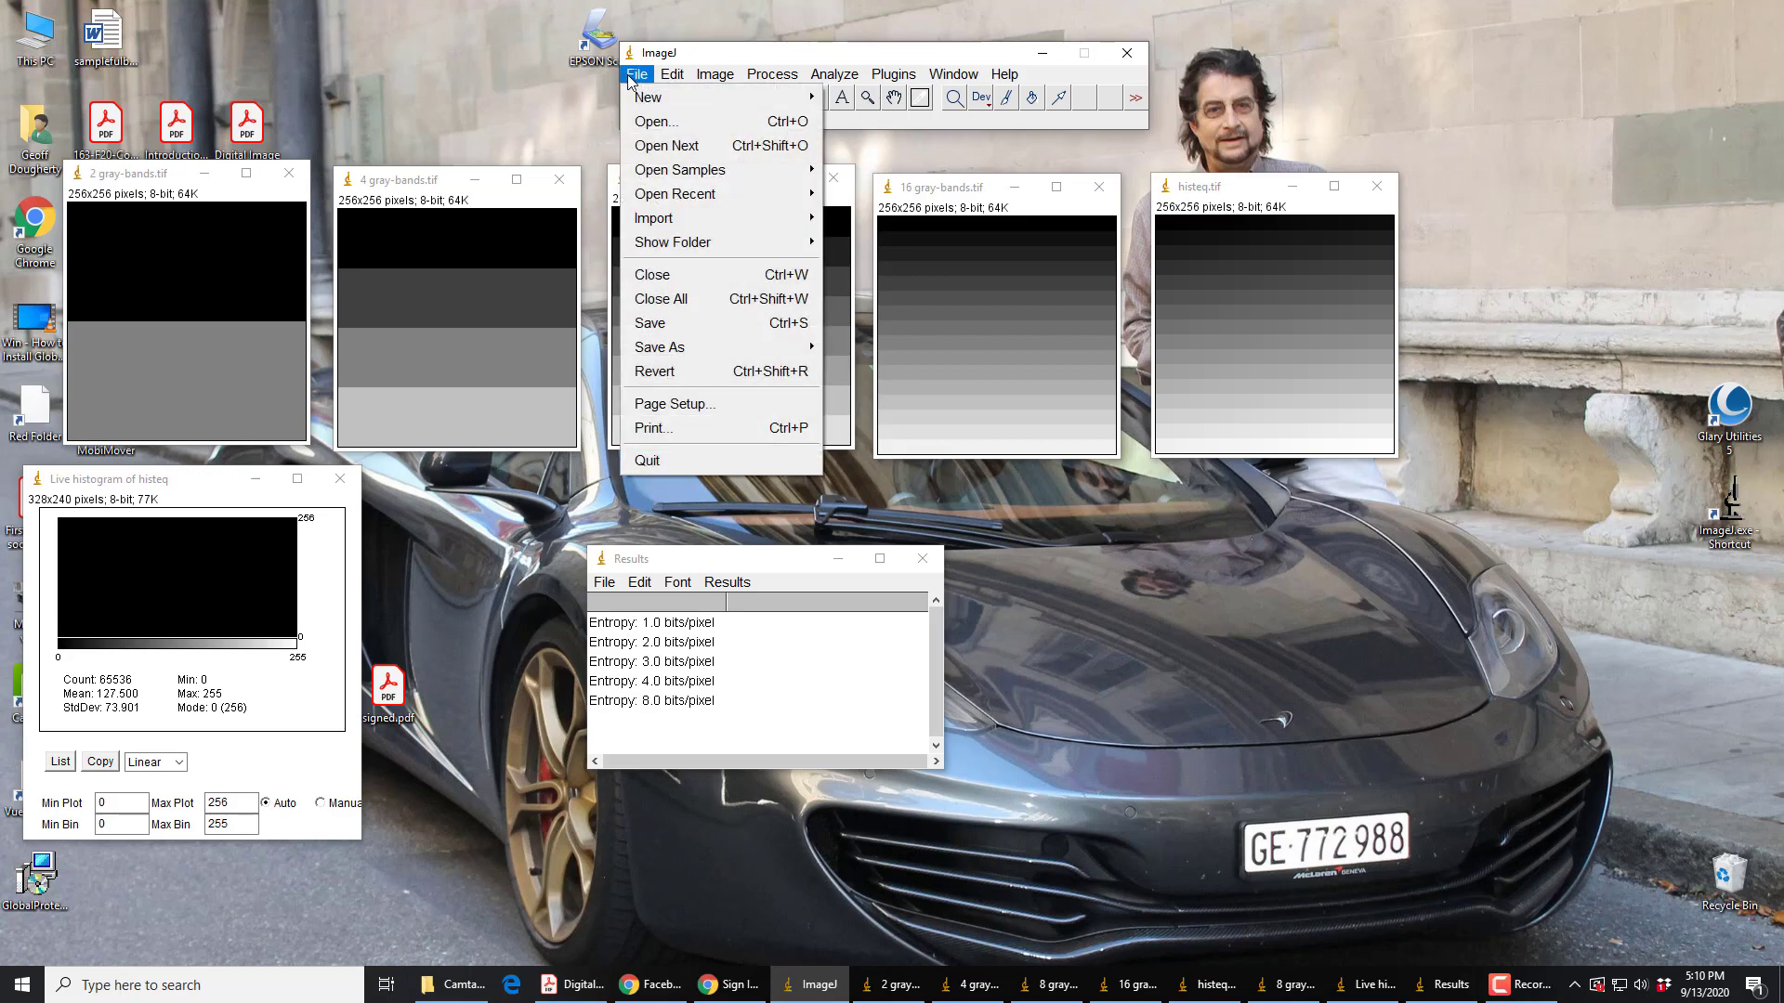
click(654, 121)
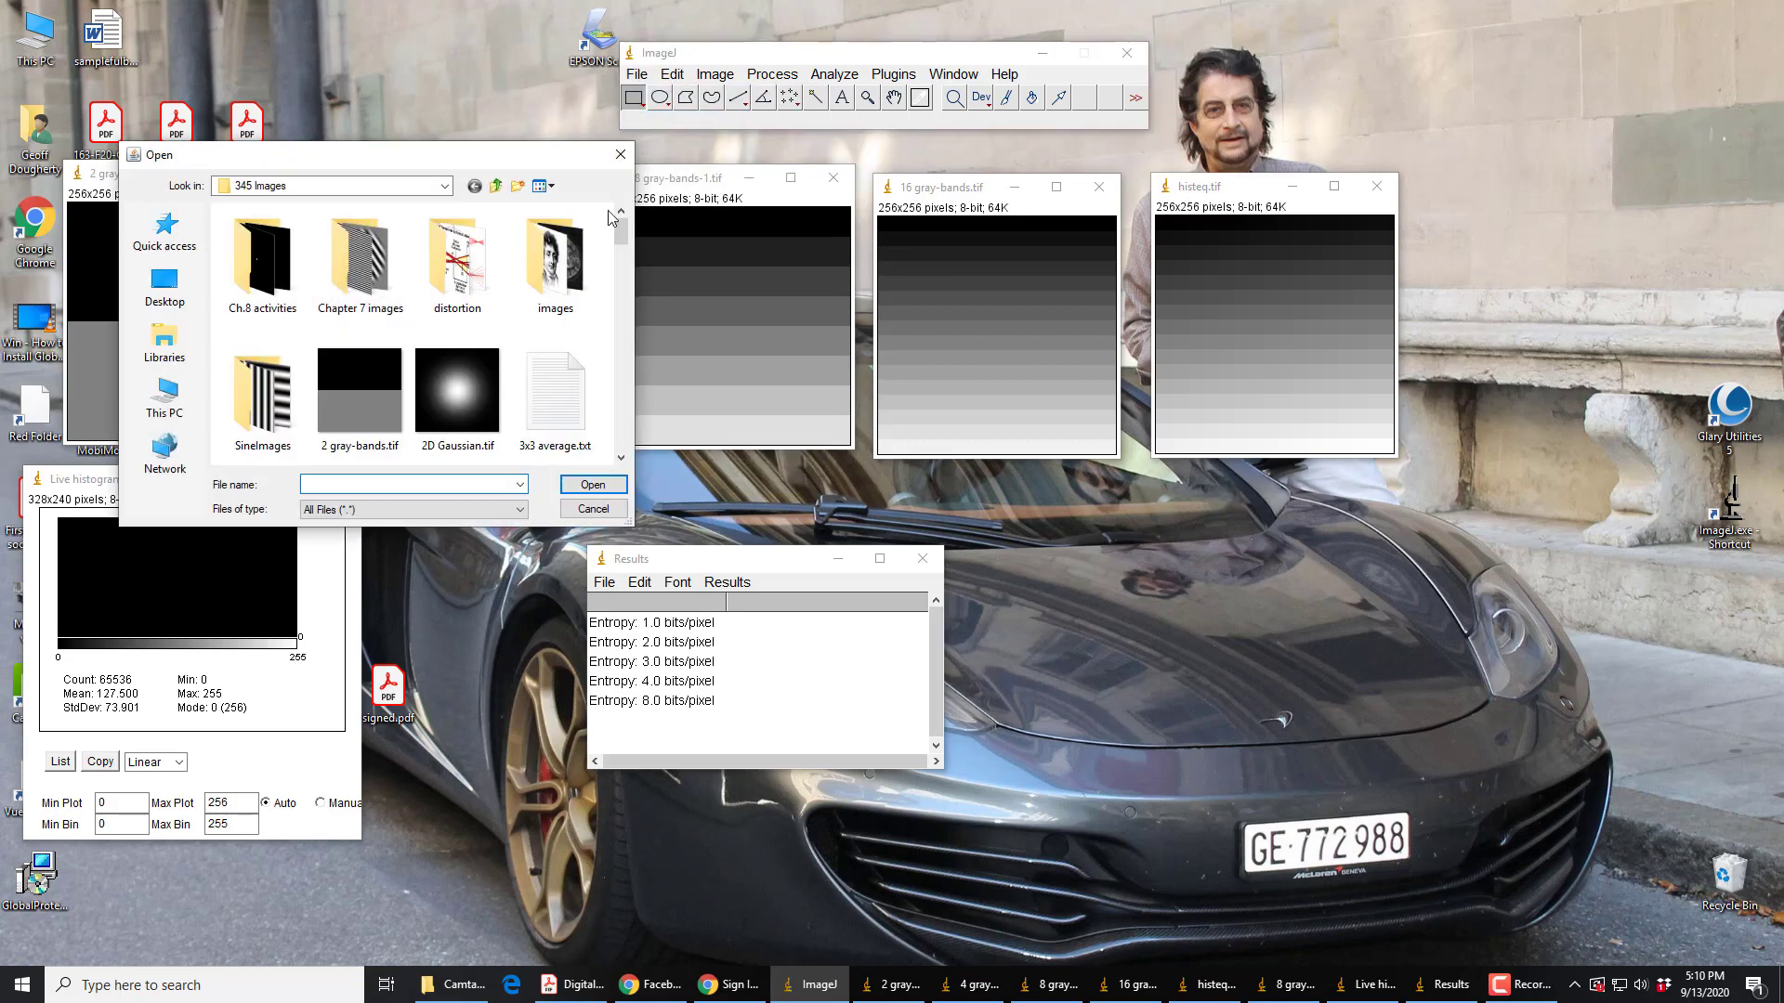
drag(620, 230, 601, 374)
double_click(360, 330)
drag(729, 179, 798, 210)
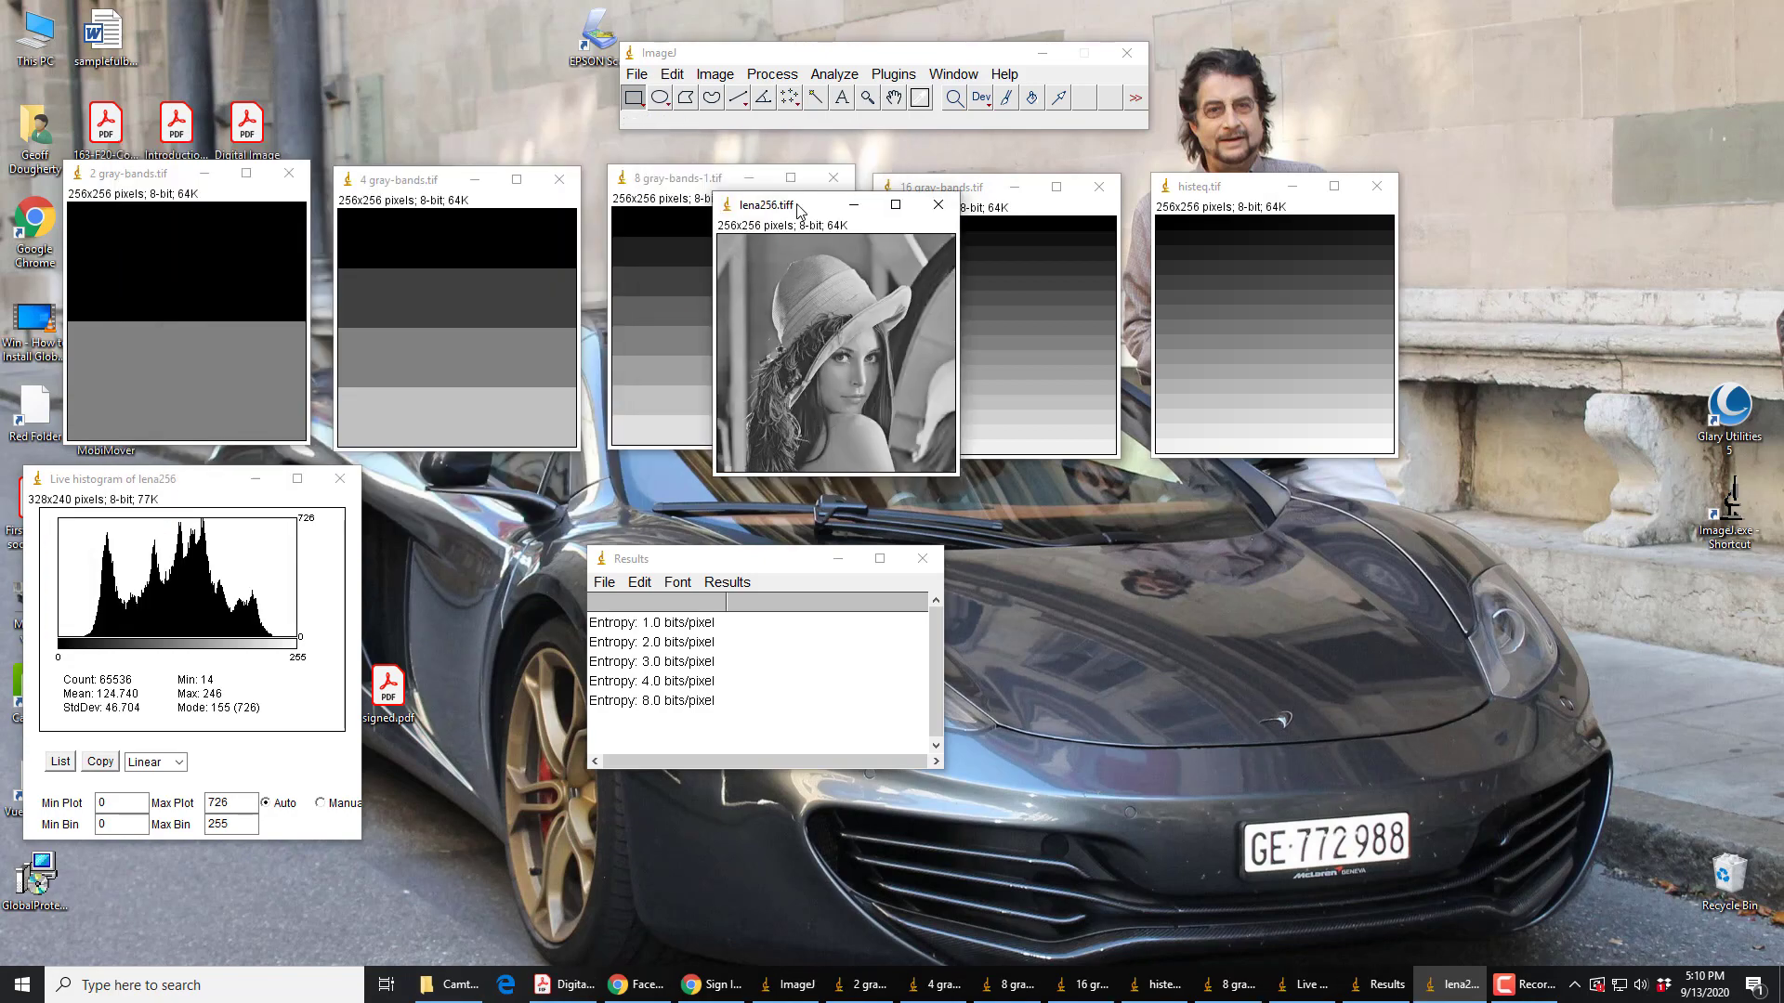
Measure Lena's entropy as 7.404 bits/pixel, then switch back to the textbook PDF.
mouse_move(110, 656)
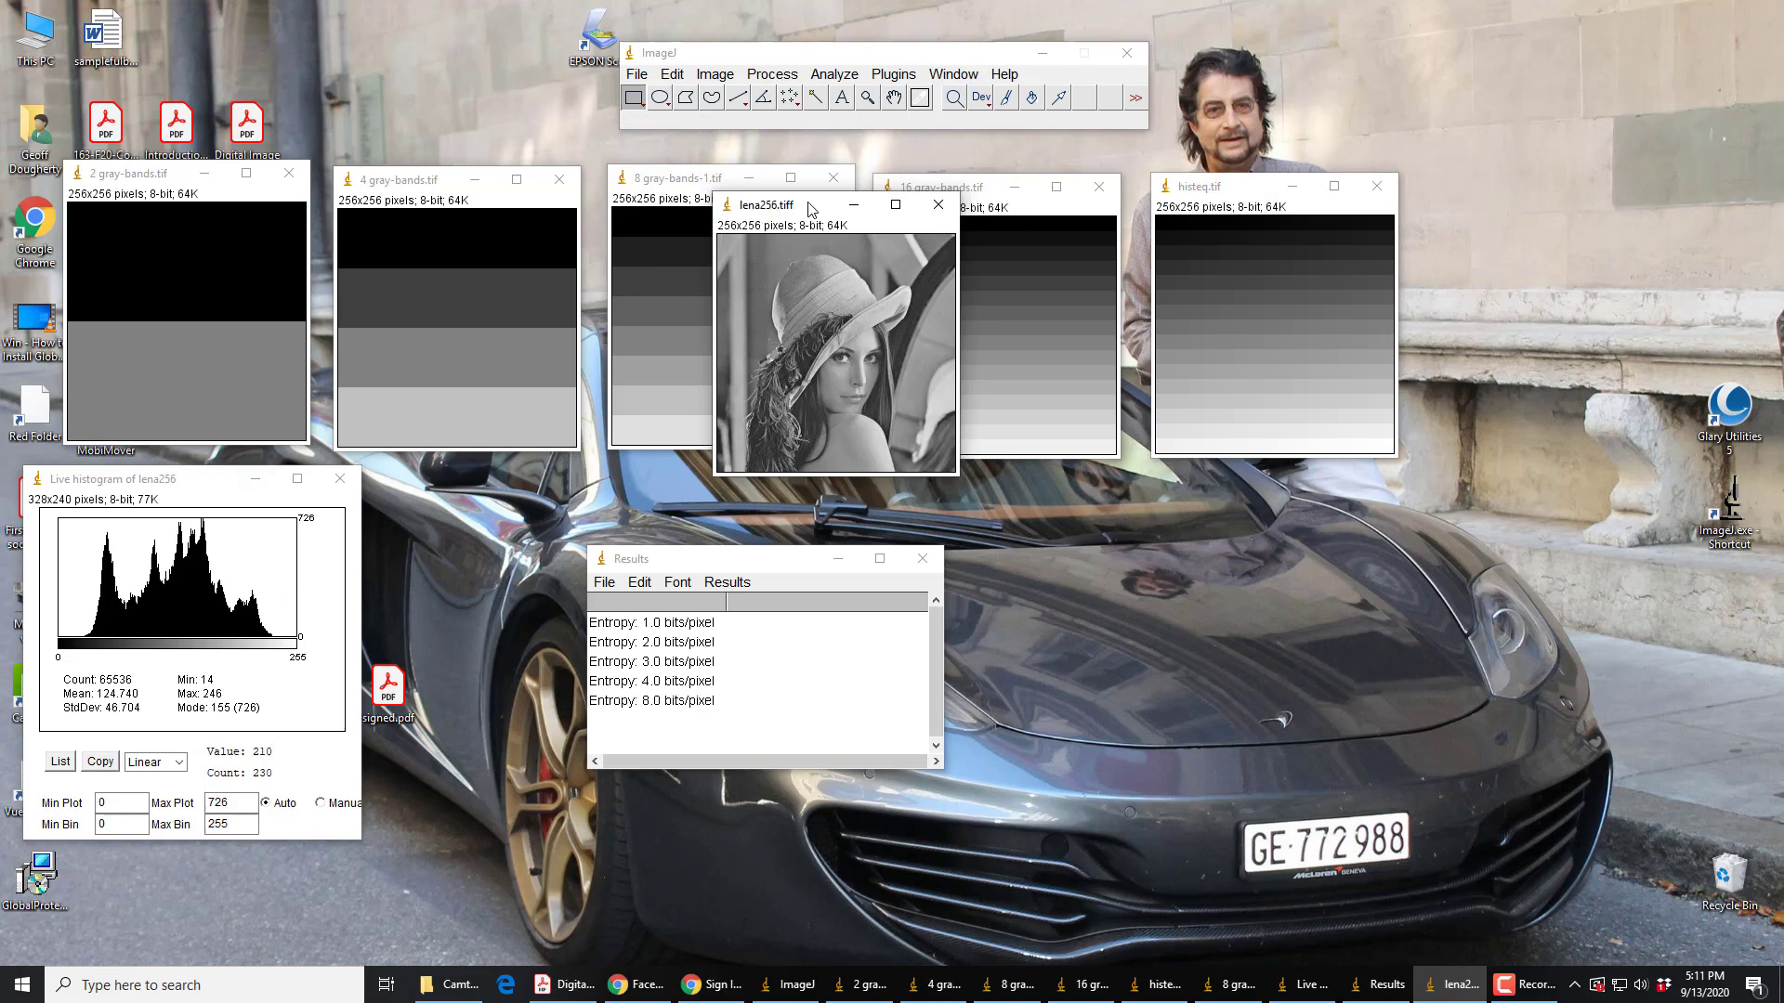
click(894, 74)
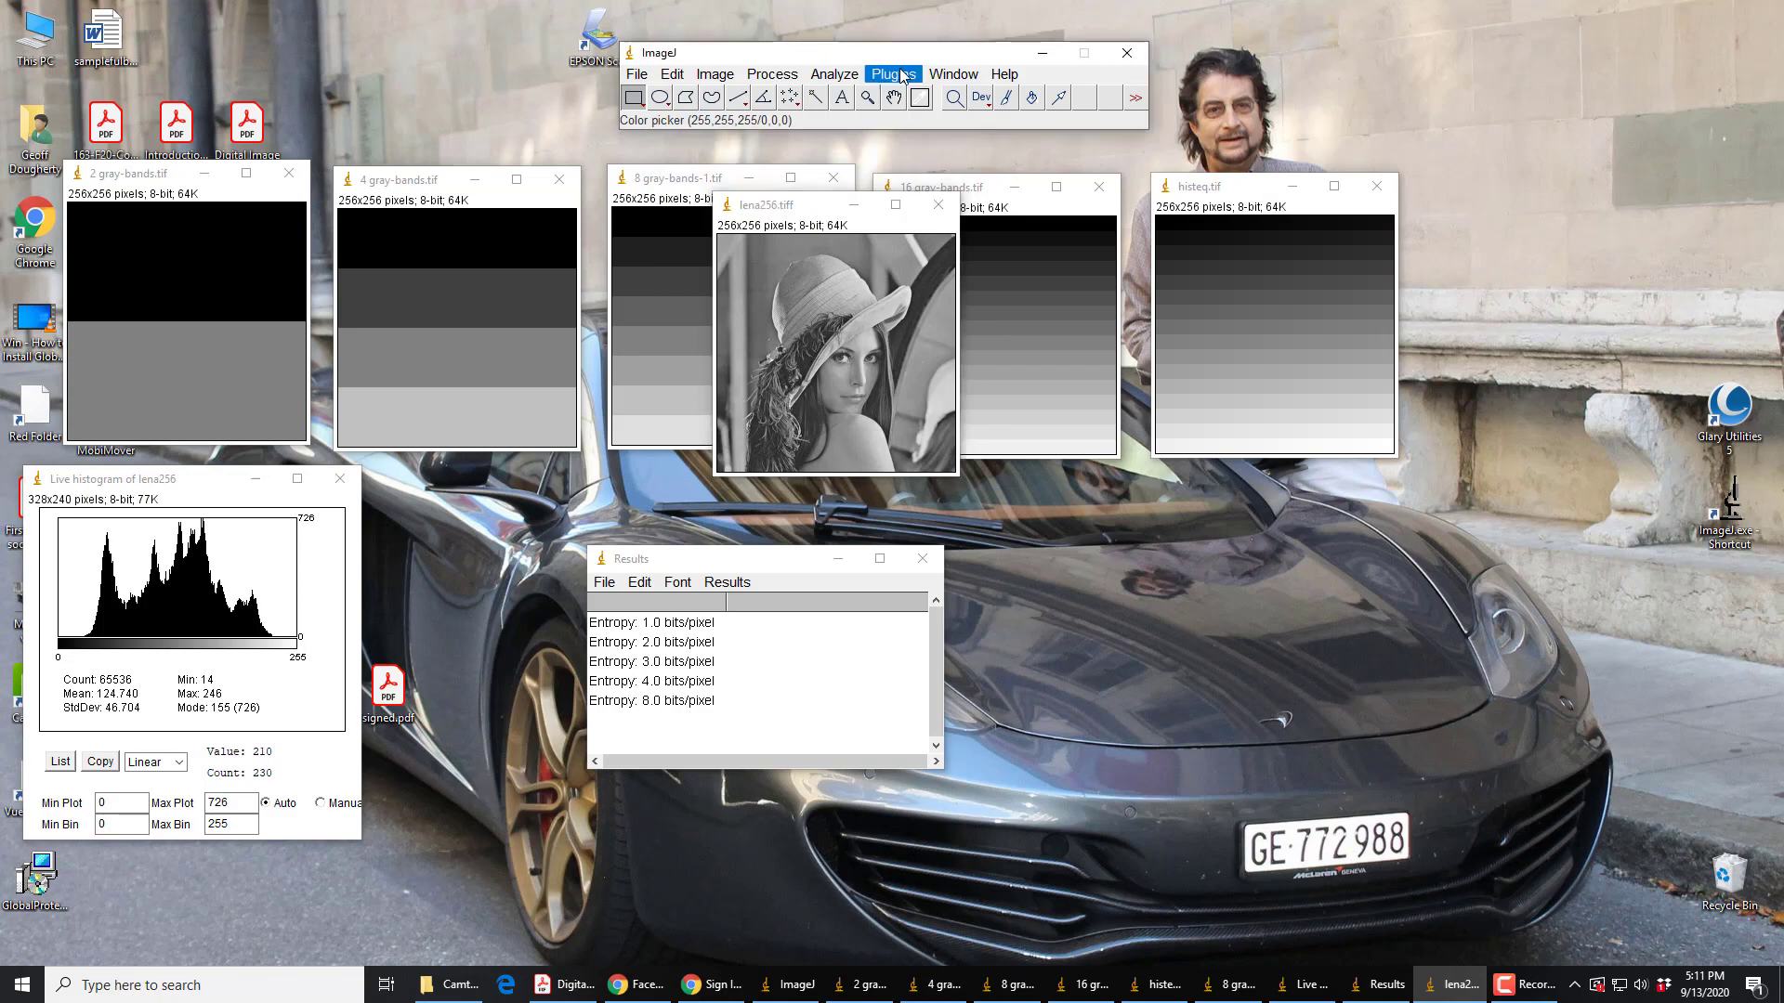
mouse_move(912, 422)
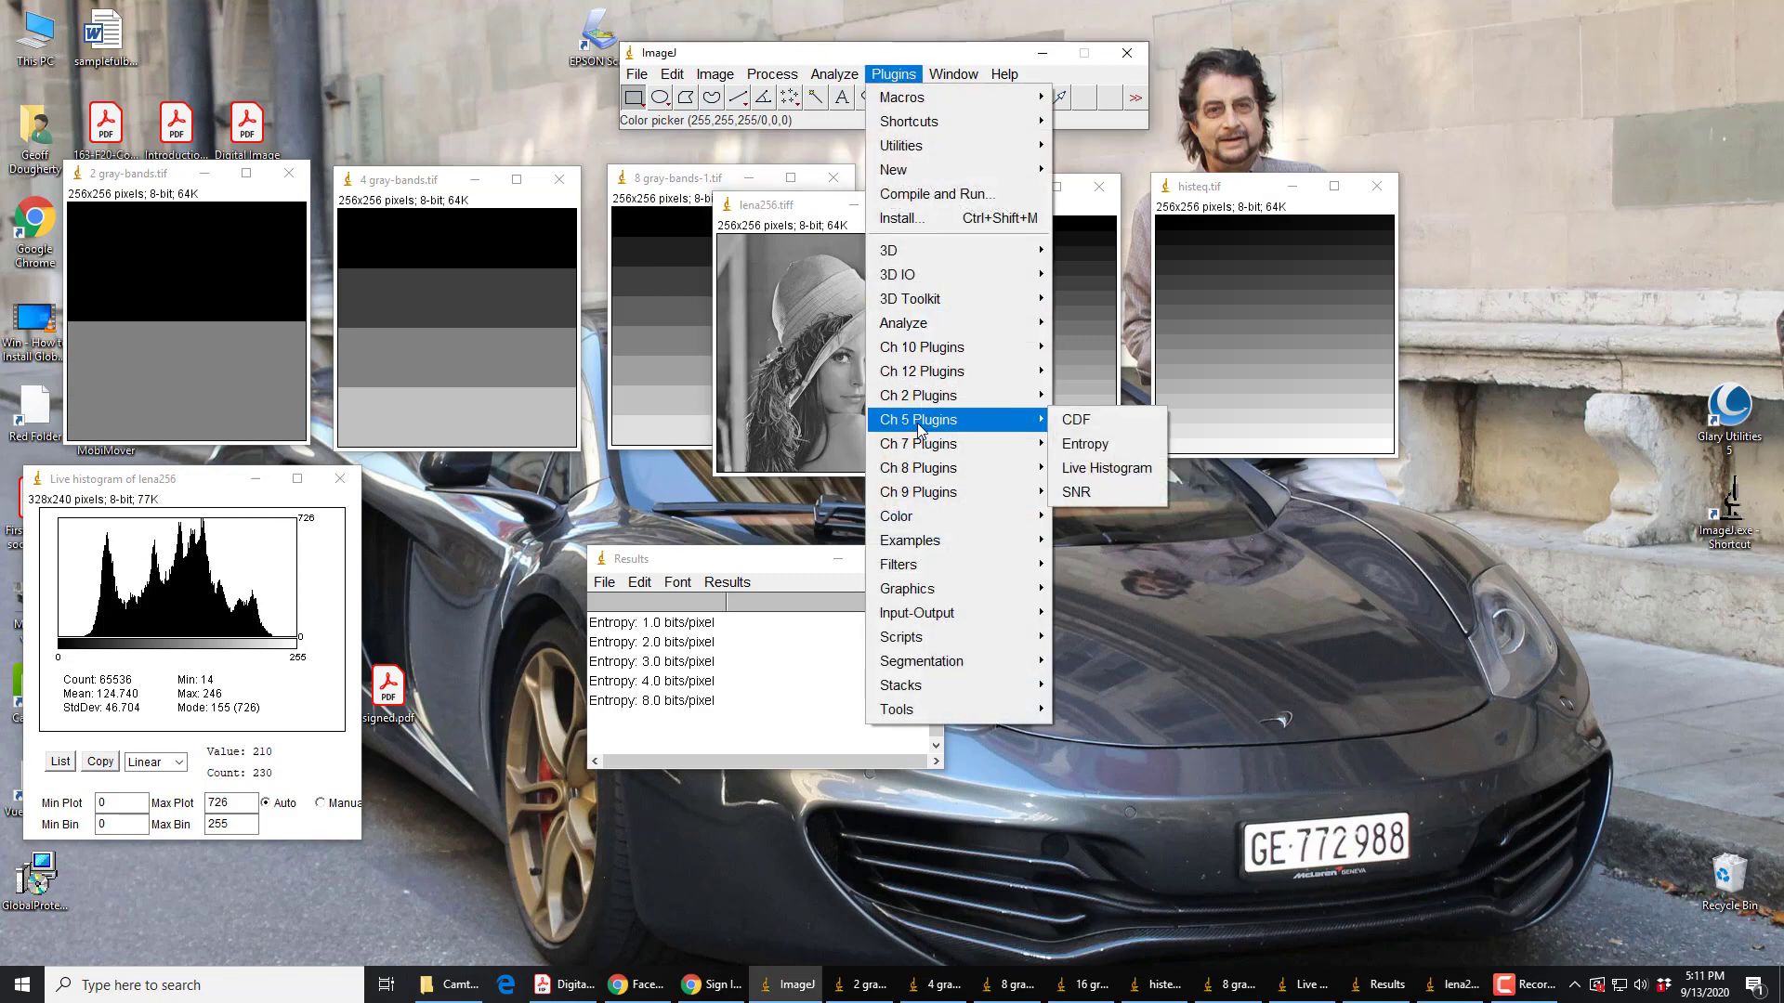
click(1094, 446)
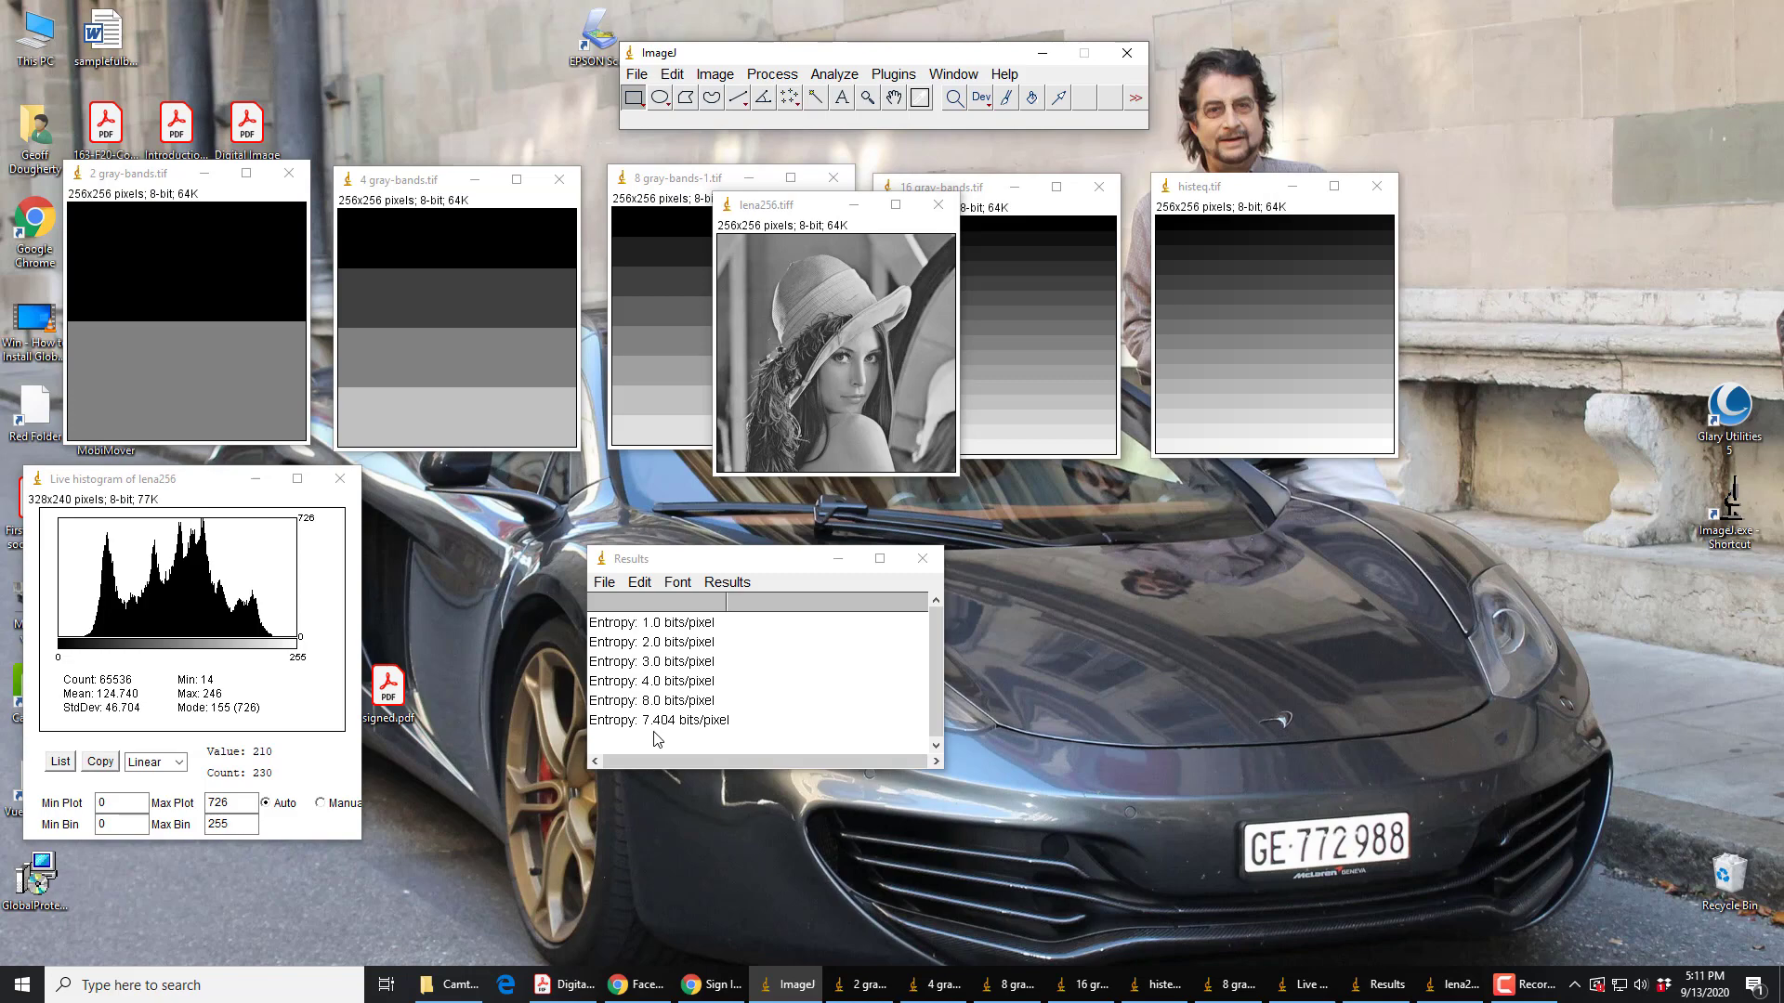
key(alt+Tab)
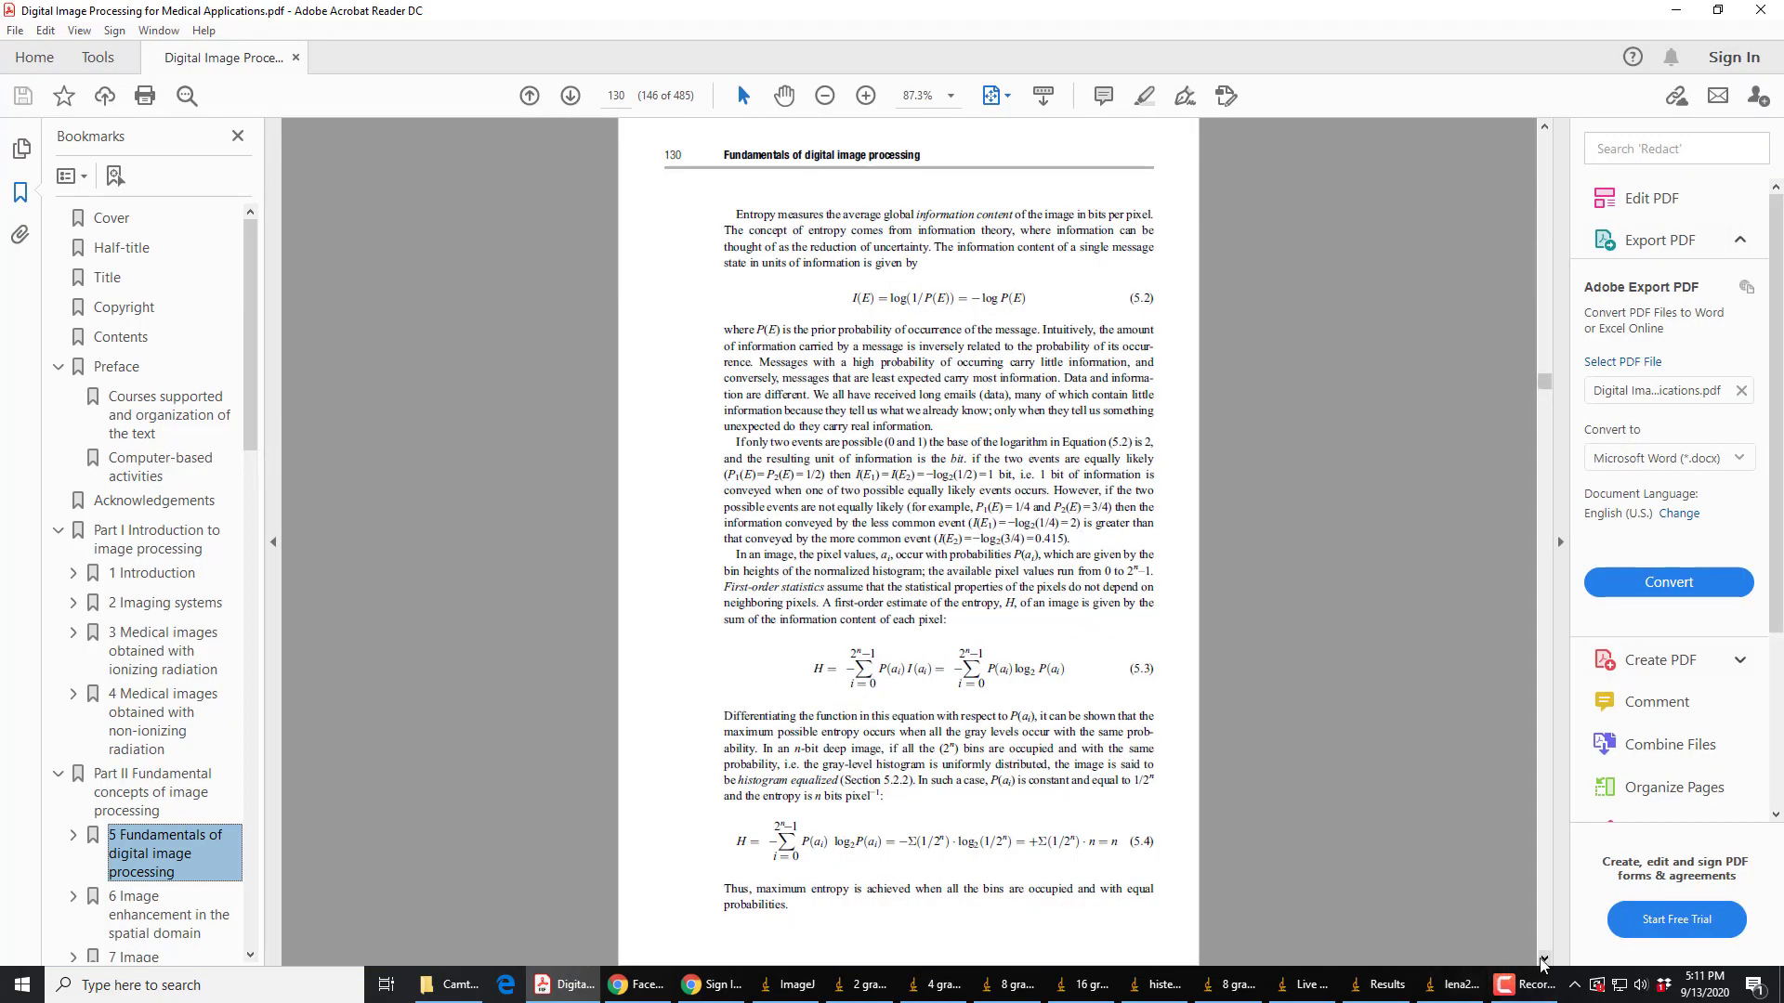
Scroll the textbook's entropy section to page 132, showing Figure 5.8's surface plot.
scroll(1543, 964, down, 2)
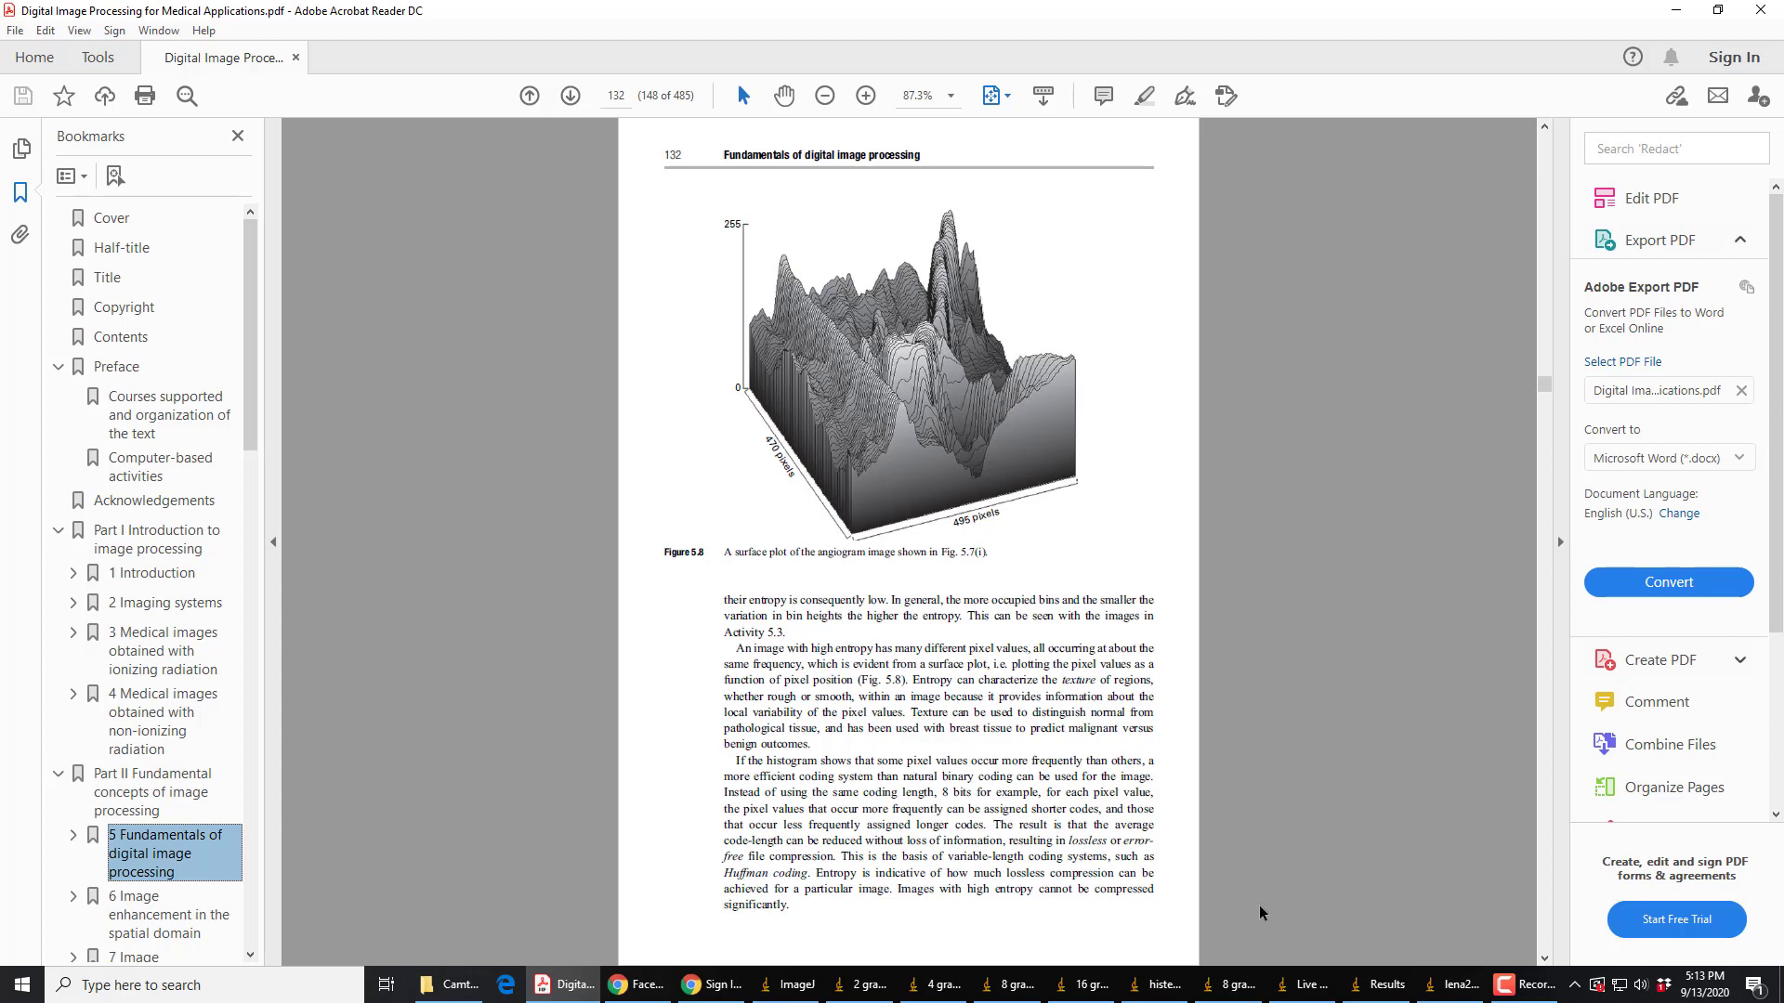
click(1545, 958)
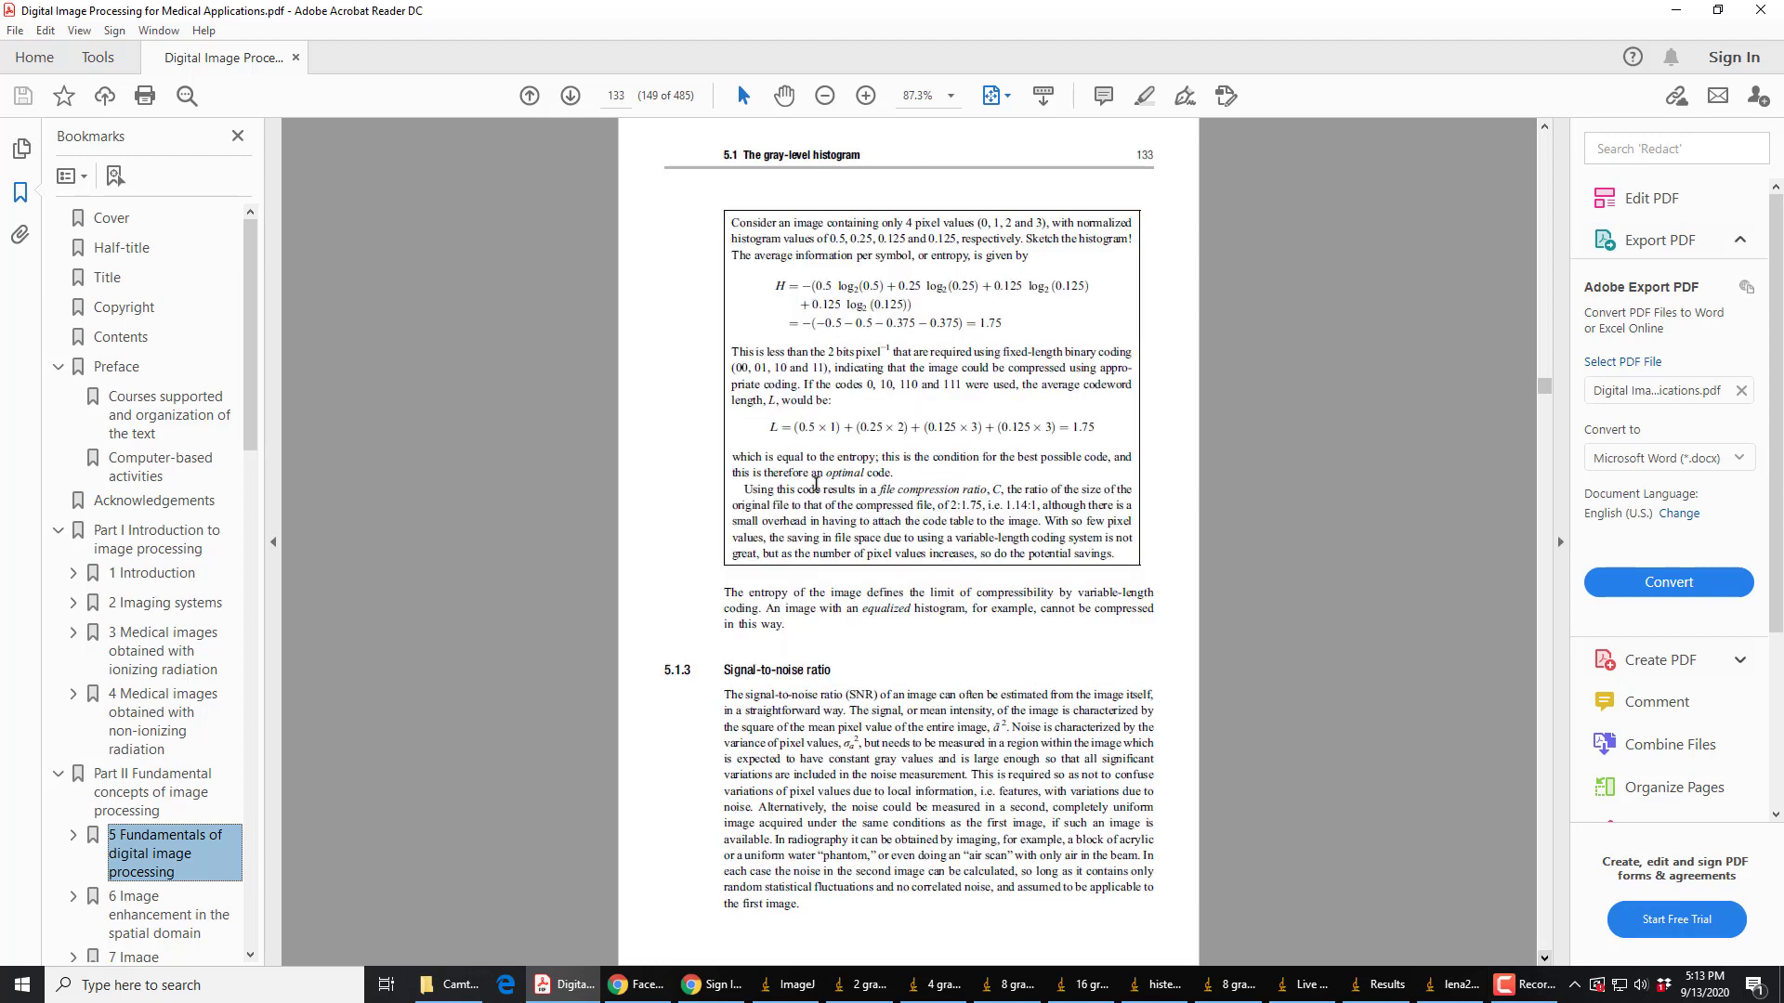